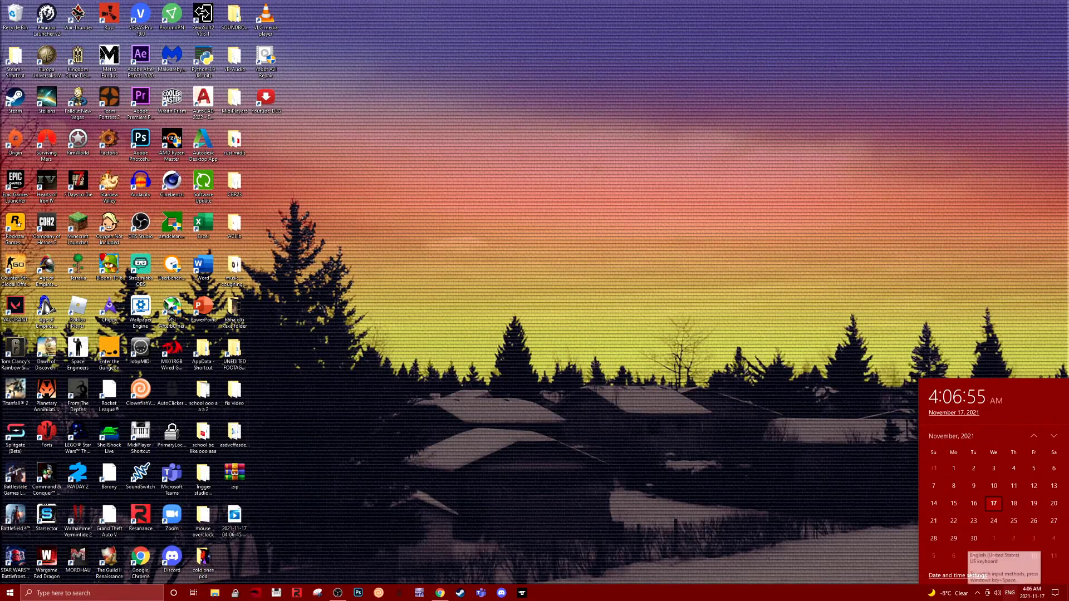
# Dismiss the open taskbar calendar flyout by clicking the desktop
pyautogui.click(392, 369)
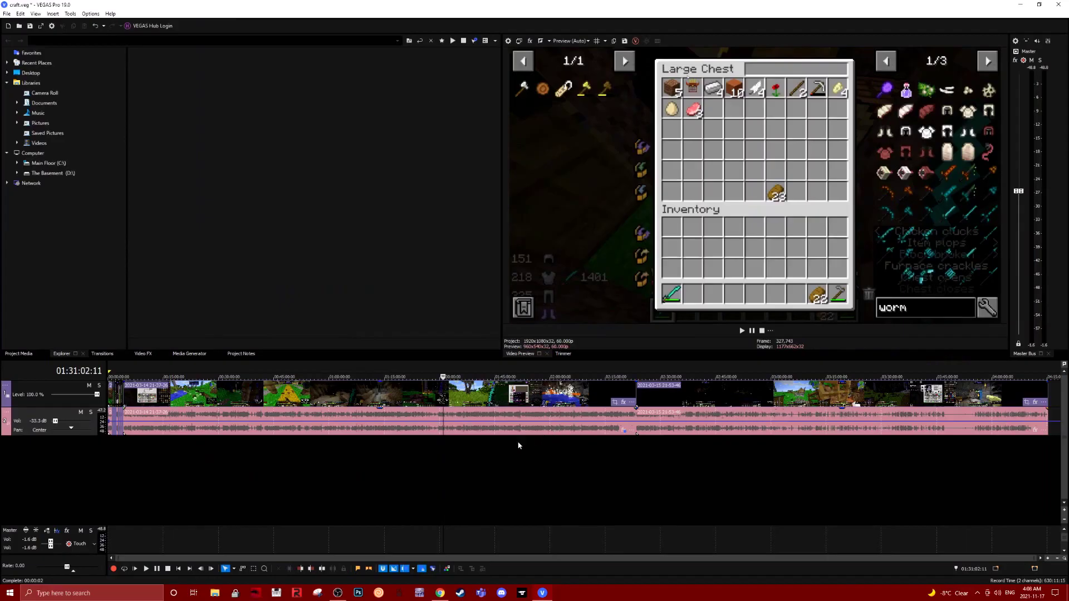
# Jump the preview to two later points, then bring up the audio volume envelope's menu
pyautogui.click(266, 456)
pyautogui.click(481, 447)
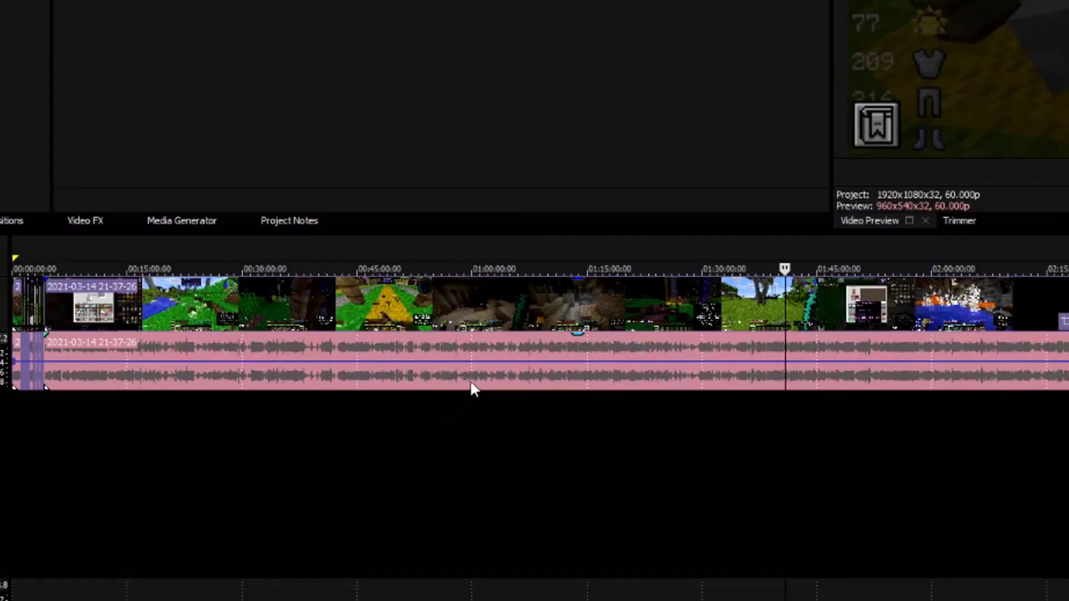
pyautogui.rightClick(336, 422)
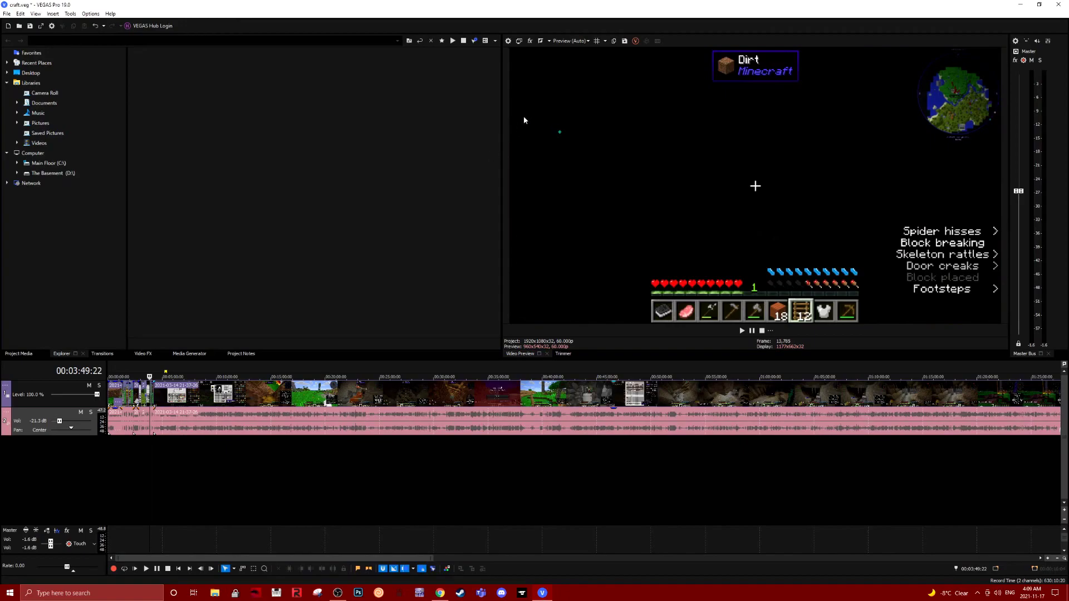
# Choose Preview > Auto in the Video Preview quality dropdown
pyautogui.click(569, 41)
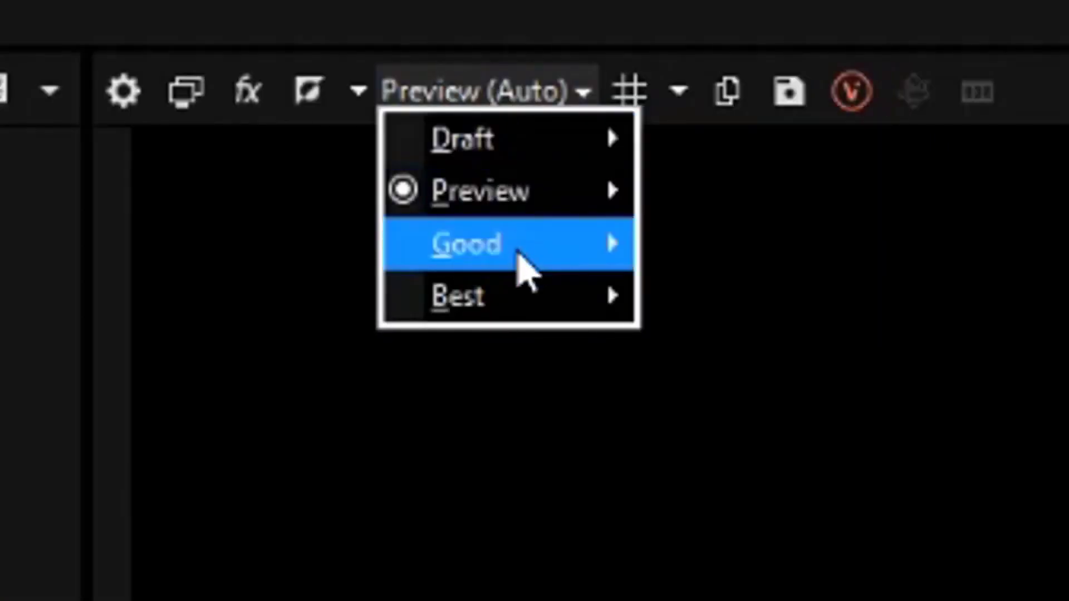
pyautogui.moveTo(561, 211)
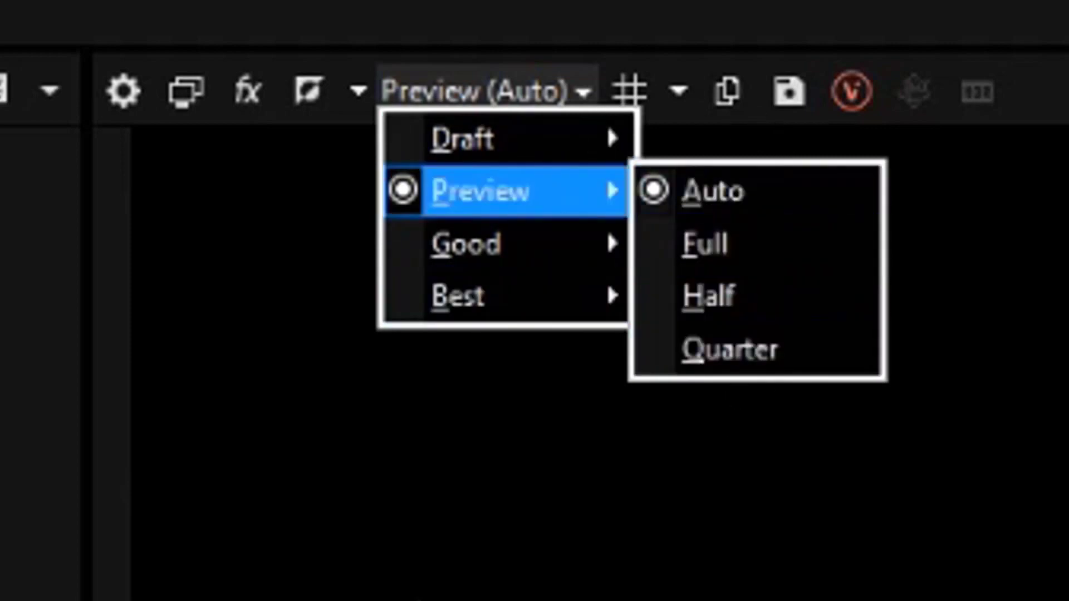
pyautogui.click(511, 544)
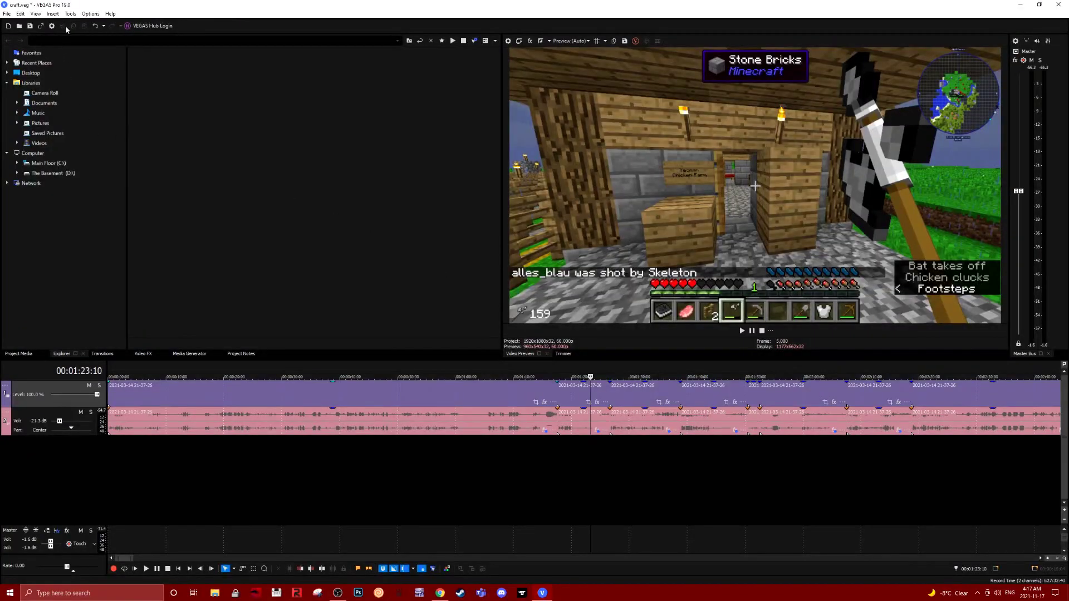
pyautogui.click(507, 41)
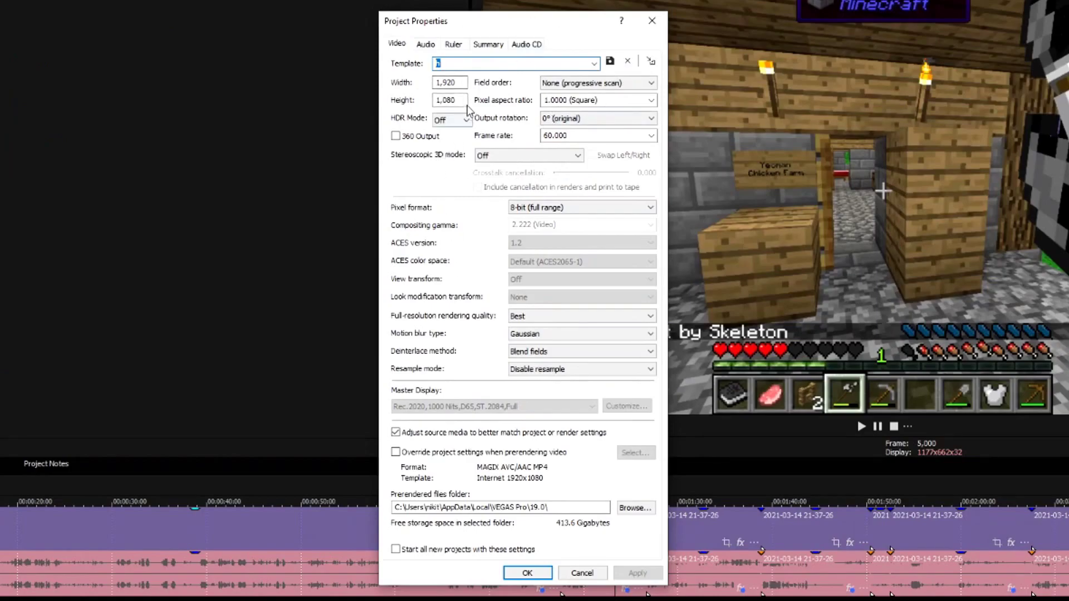
pyautogui.click(594, 63)
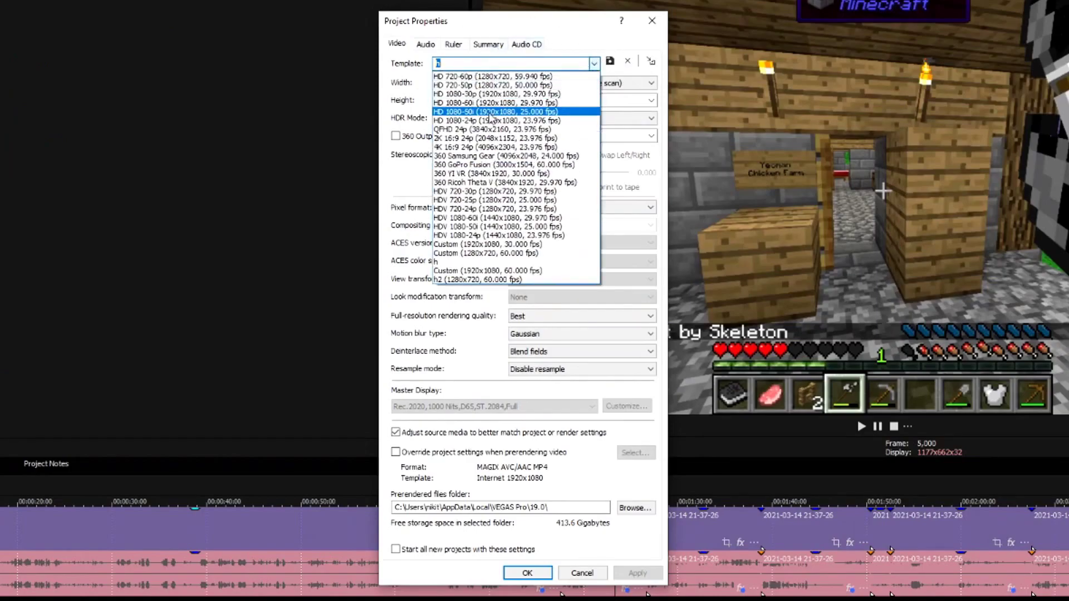
pyautogui.click(493, 79)
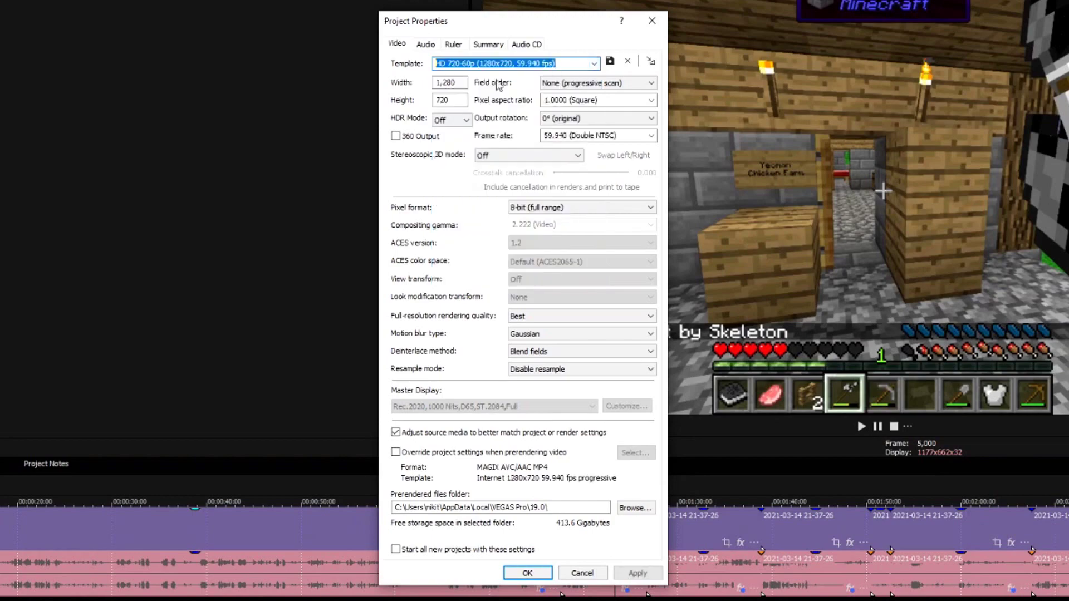
pyautogui.click(589, 140)
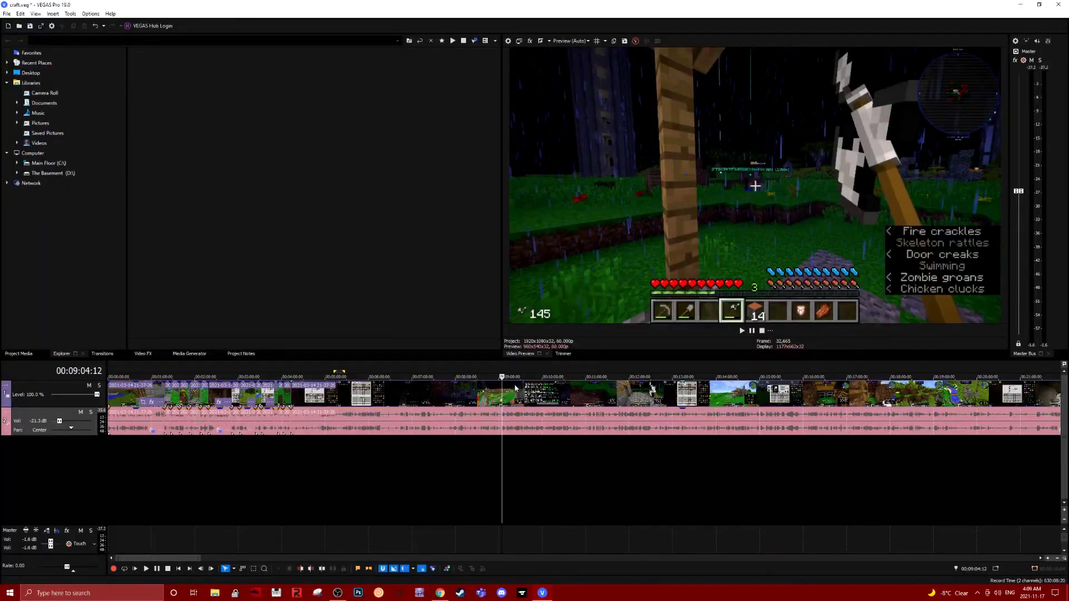
# Inspect the clip's Media properties, then open Project Video Properties (1920x1080, 60 fps)
pyautogui.click(507, 397)
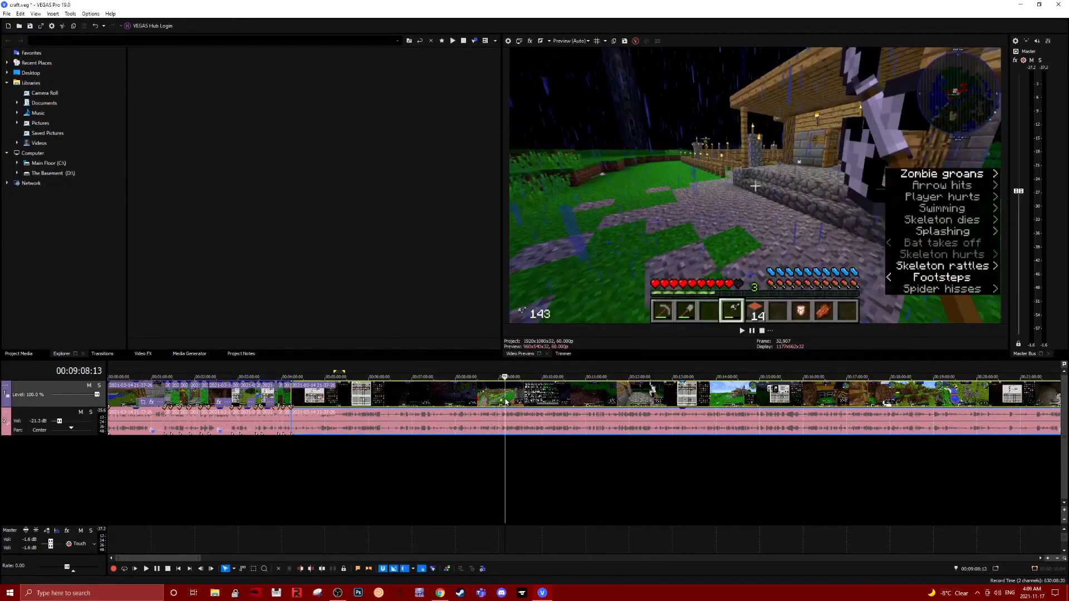
pyautogui.rightClick(507, 397)
pyautogui.click(537, 393)
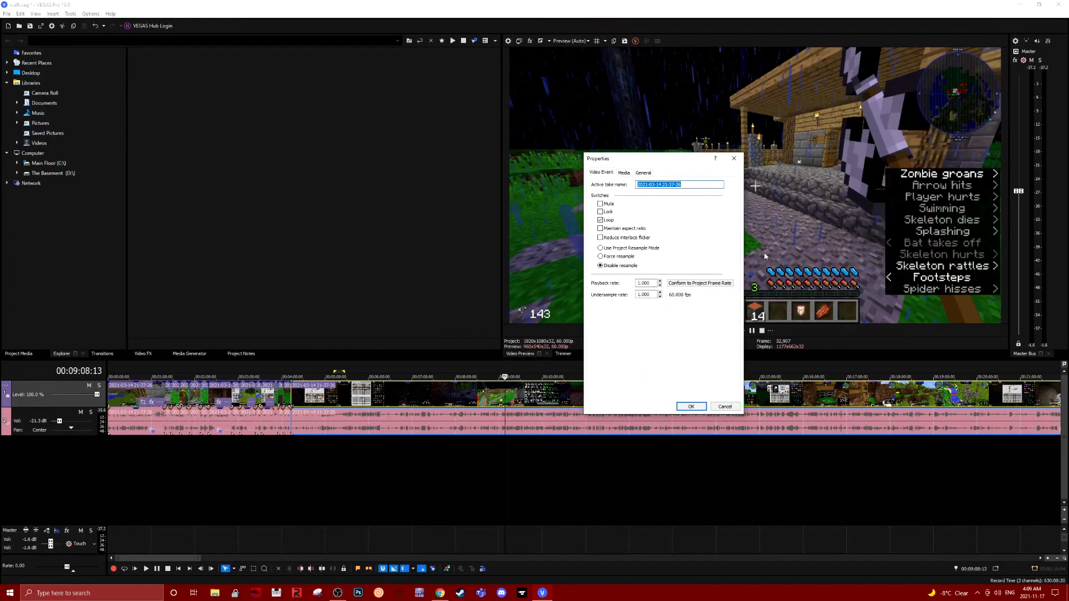
pyautogui.click(623, 173)
pyautogui.press('Escape')
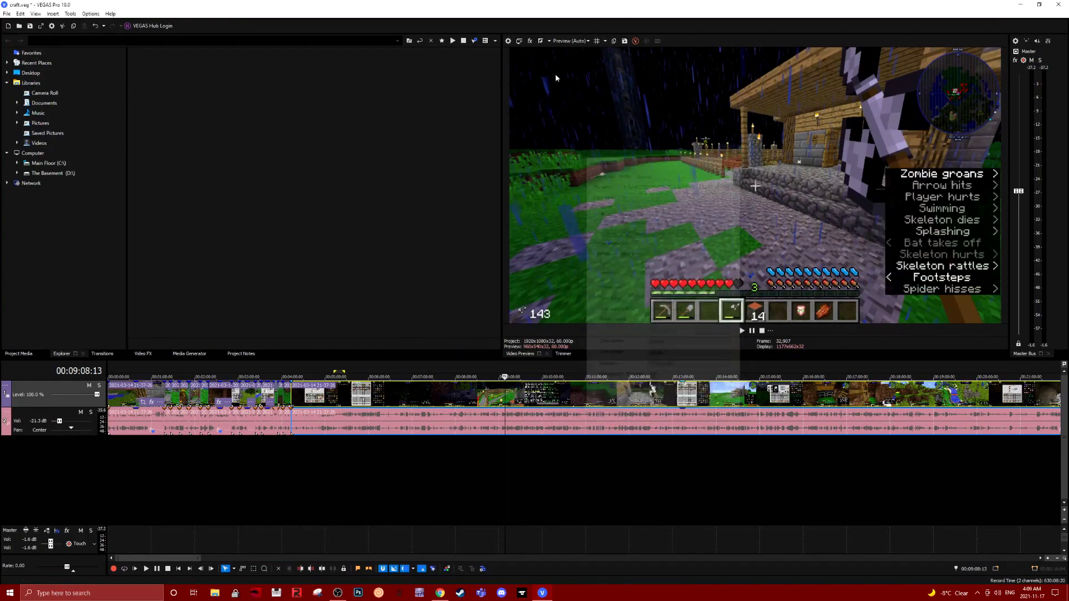
pyautogui.click(507, 41)
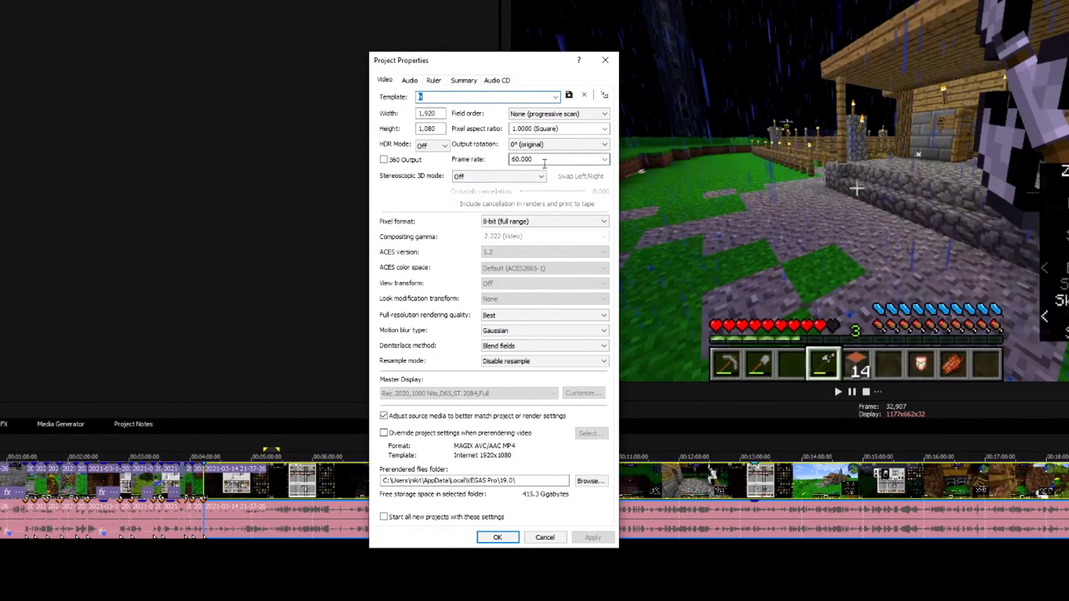
# Change the project frame rate from 60 to 30 fps
pyautogui.doubleClick(520, 159)
pyautogui.write('30')
pyautogui.press('Return')
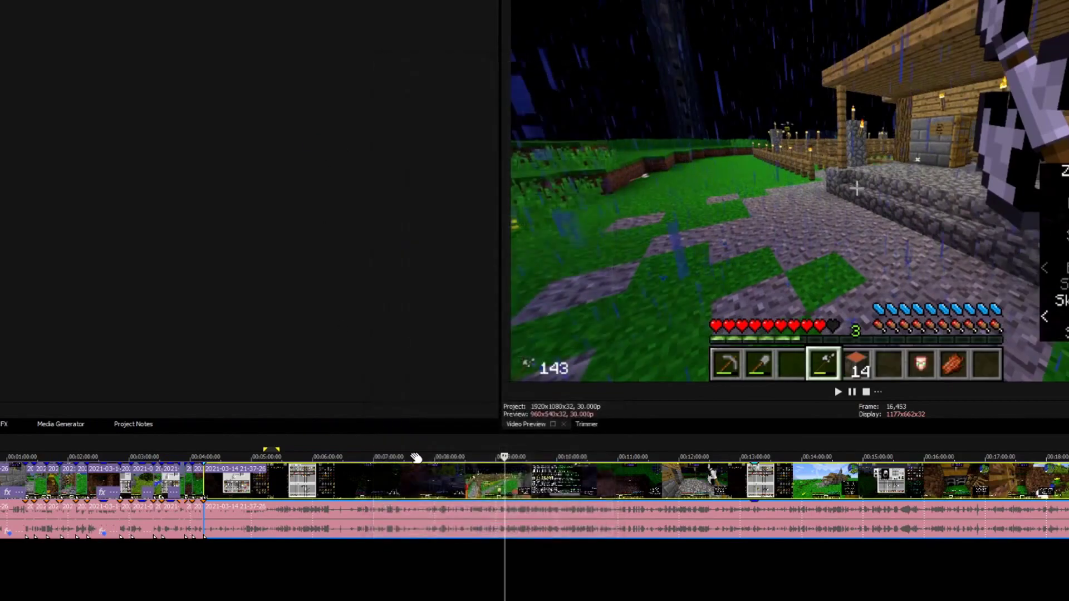
# Play the timeline from a couple of points to check playback smoothness
pyautogui.click(376, 549)
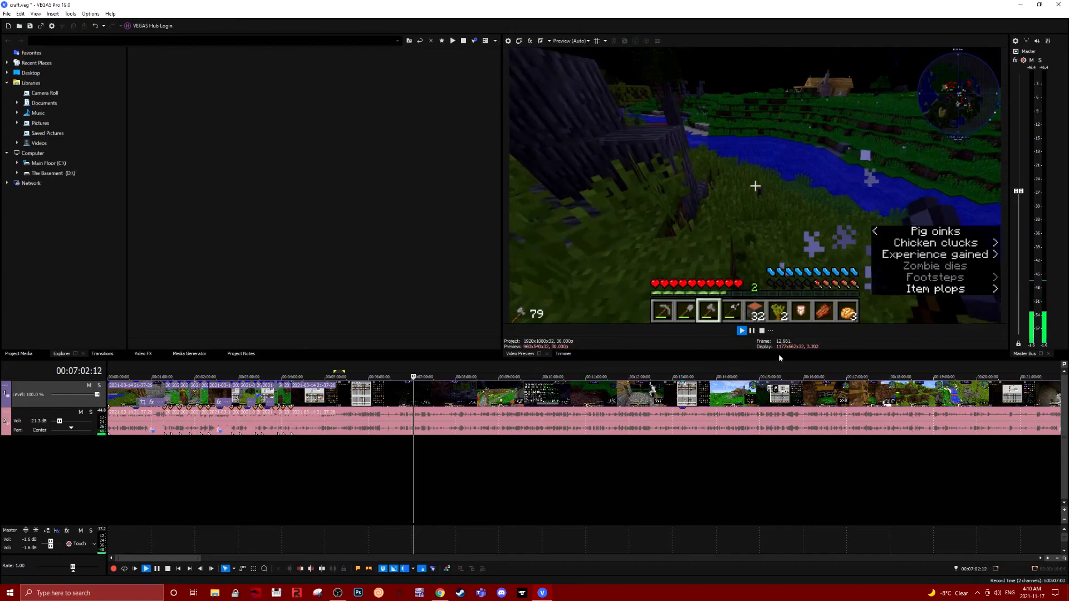
pyautogui.press('space')
pyautogui.press('space')
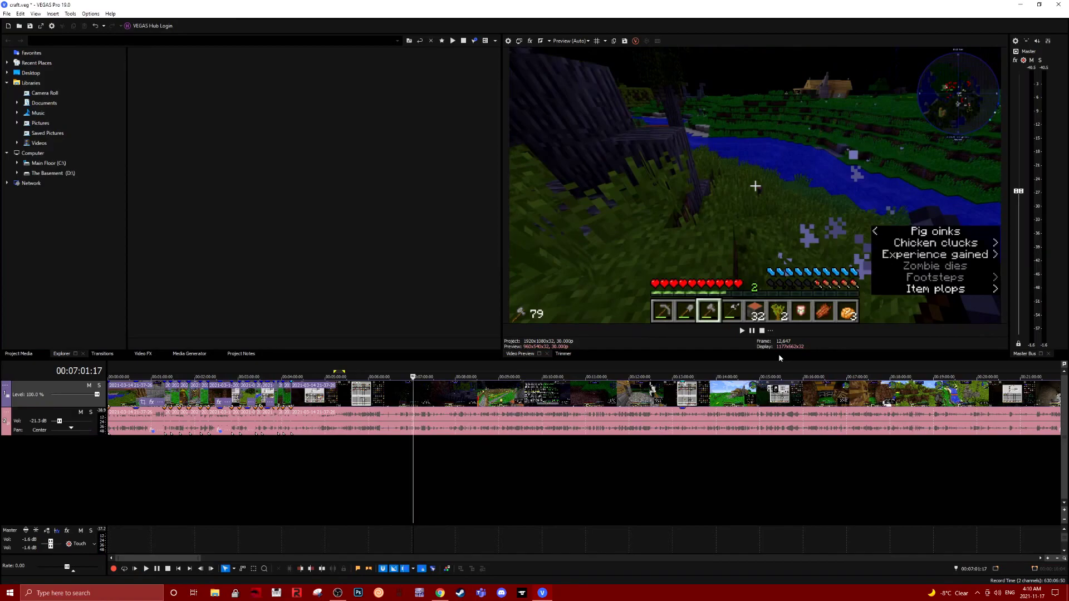
pyautogui.press('space')
pyautogui.scroll(3, 577, 481)
pyautogui.scroll(3, 577, 481)
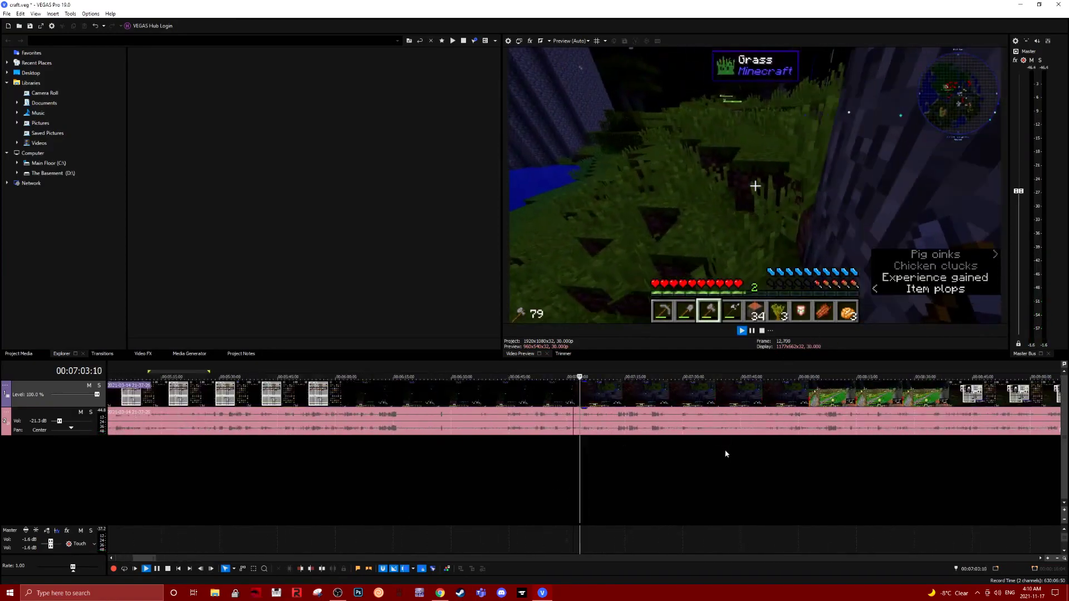
pyautogui.click(662, 464)
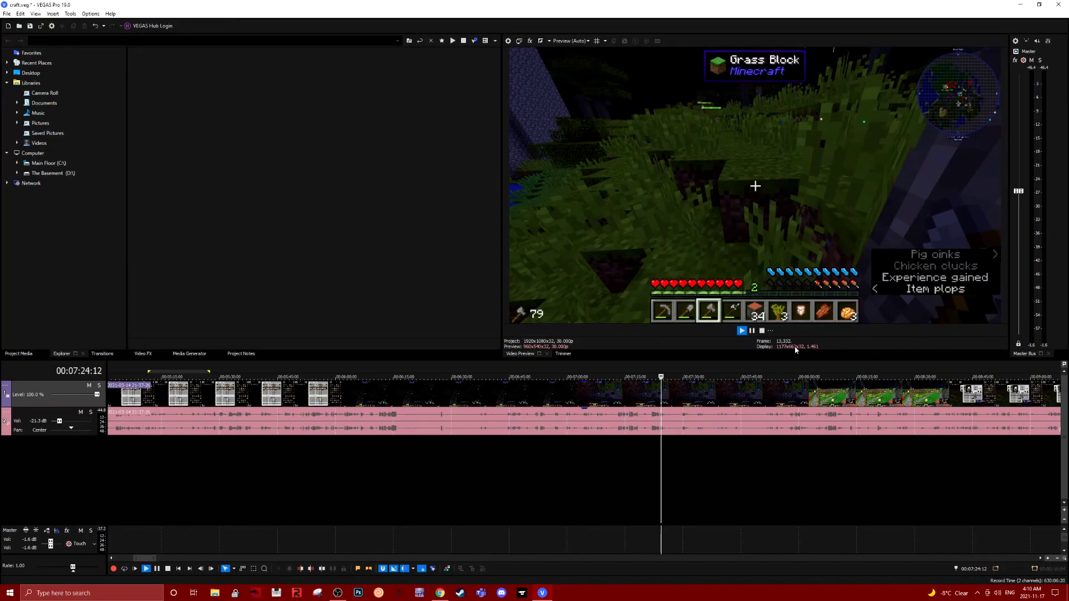
pyautogui.press('space')
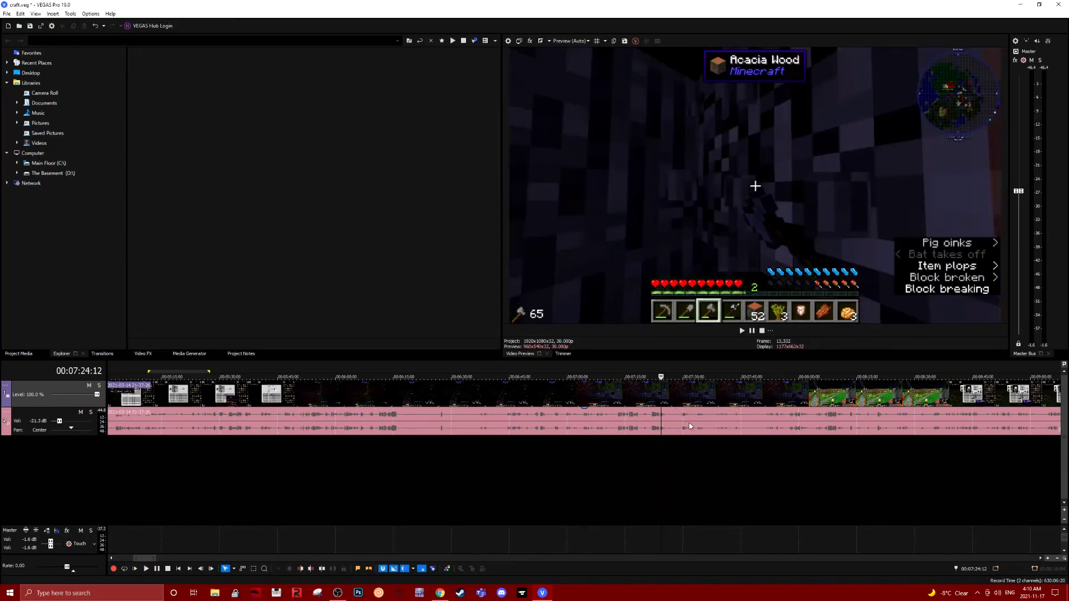
pyautogui.press('space')
pyautogui.press('space')
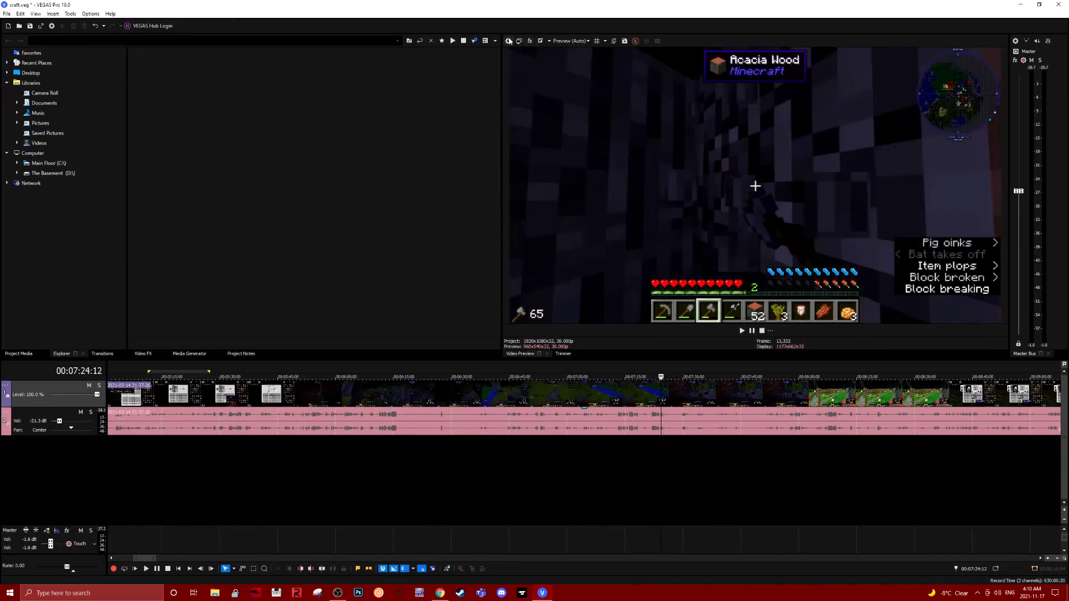
# Recheck Project Properties, then view the clip's source media details (1920x1080, 60 fps)
pyautogui.hotkey('alt', 'Return')
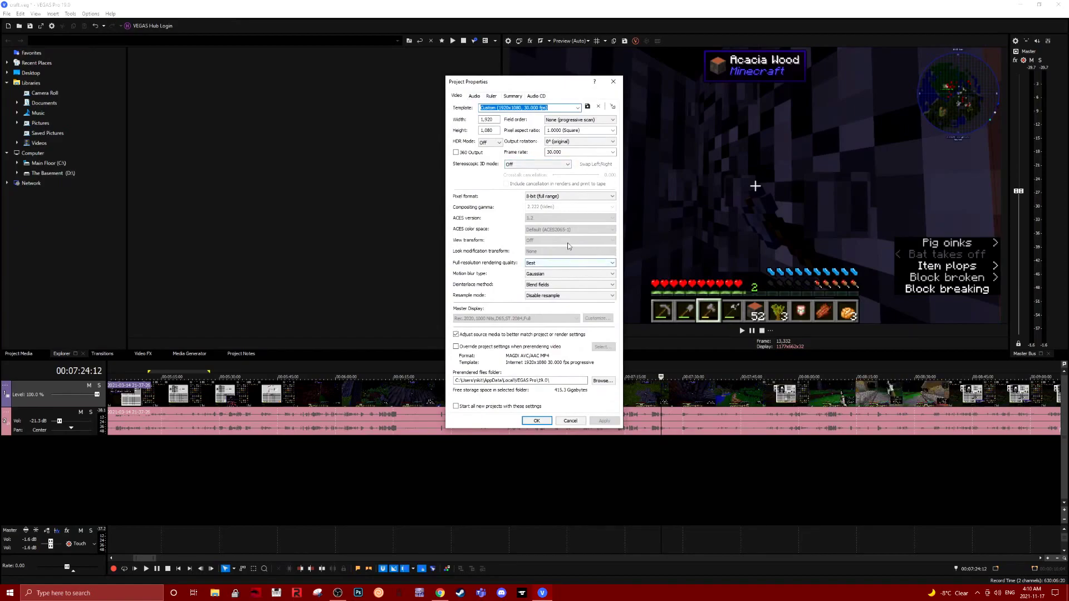
pyautogui.press('Escape')
pyautogui.rightClick(619, 389)
pyautogui.click(639, 384)
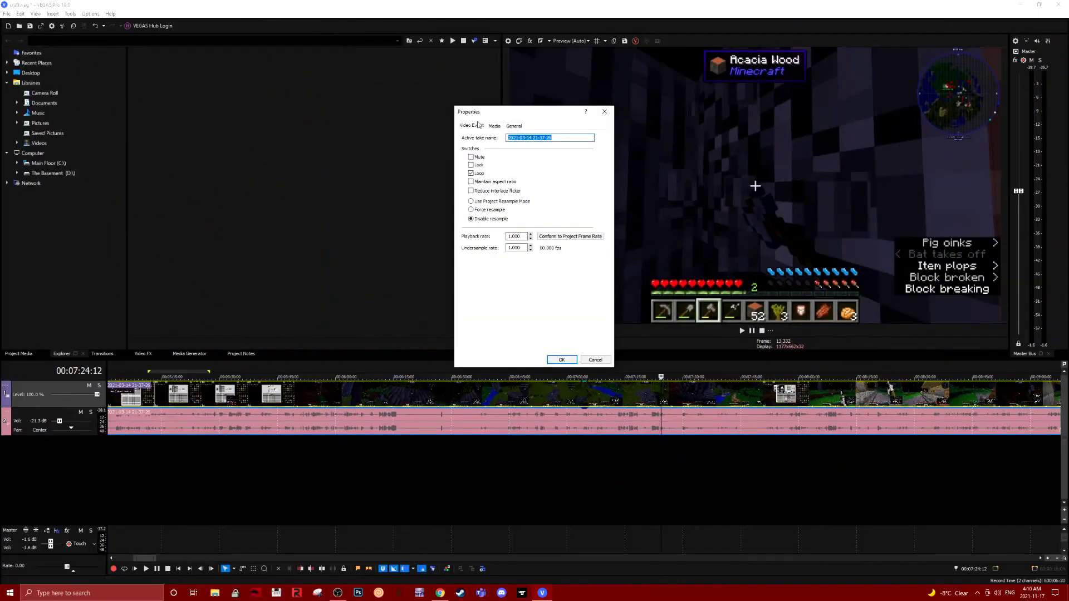
pyautogui.click(483, 105)
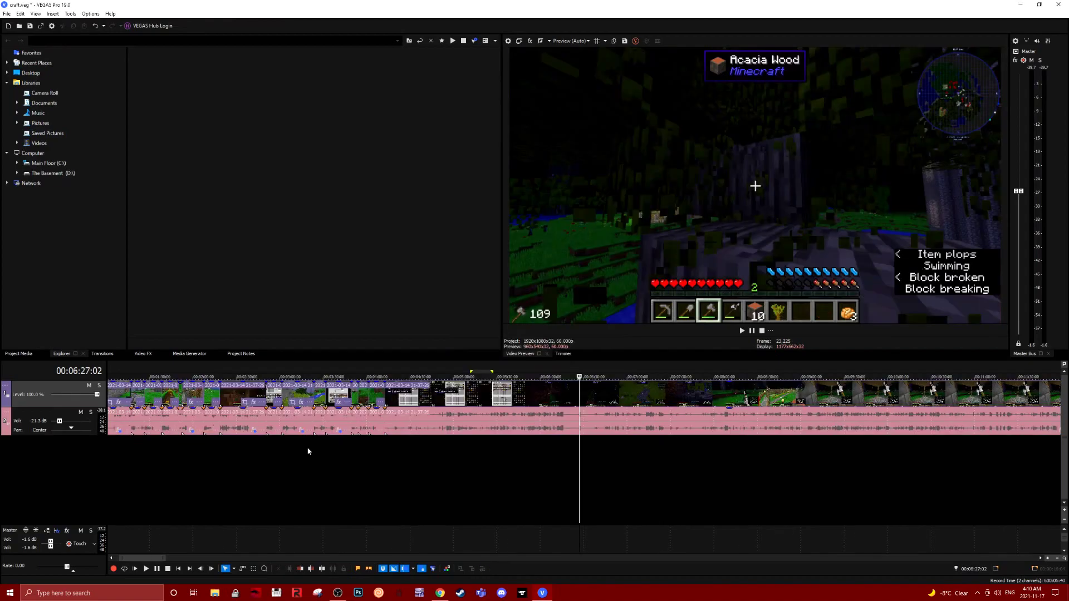
# In Preferences' Video page, adjust dynamic RAM preview to about 39%
pyautogui.click(308, 446)
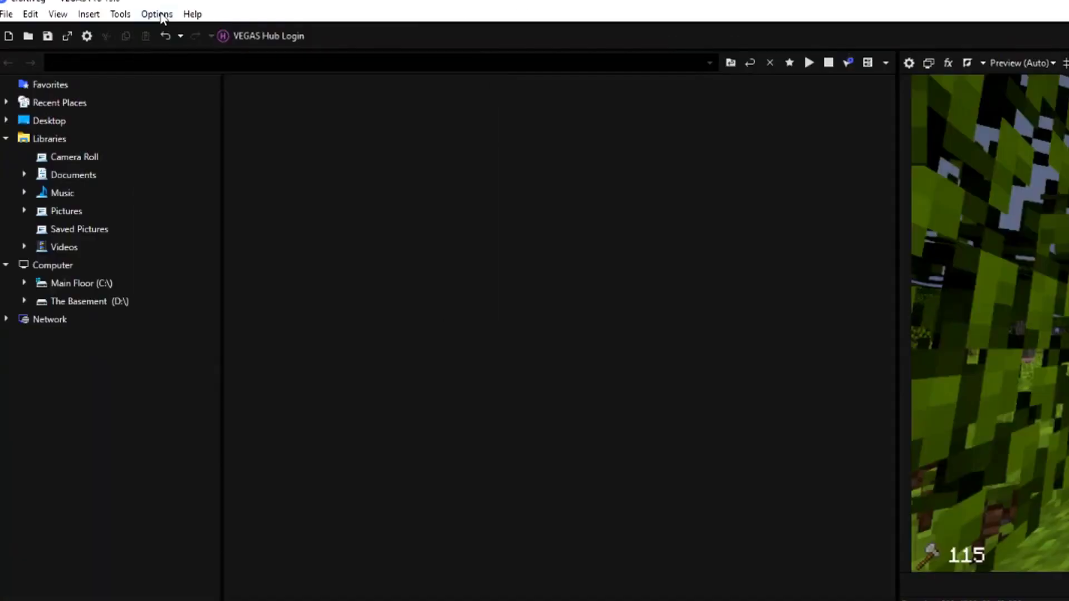
pyautogui.click(91, 13)
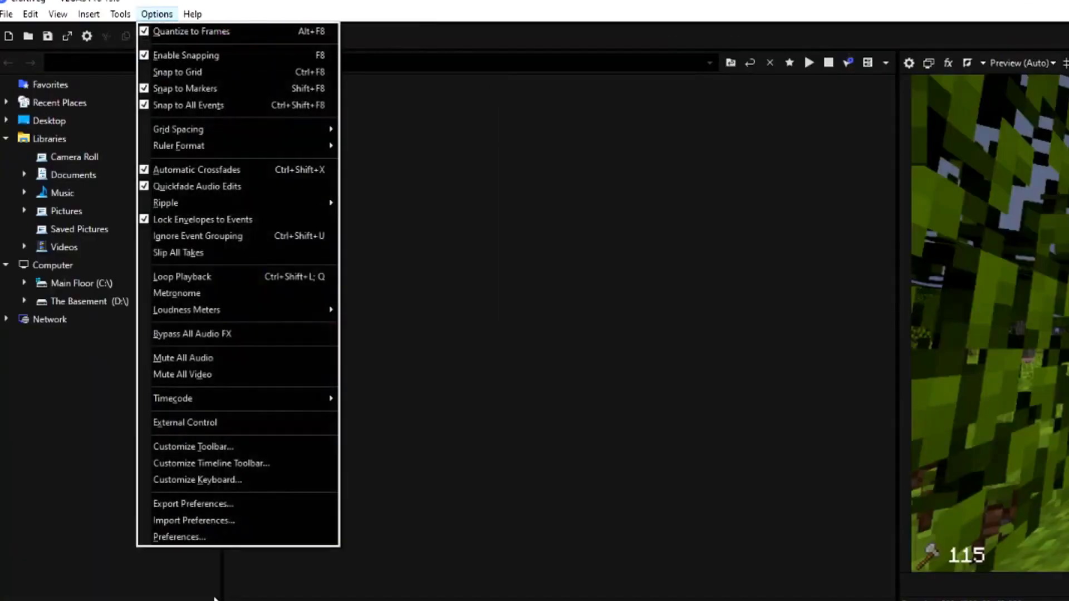
pyautogui.click(100, 303)
pyautogui.click(853, 229)
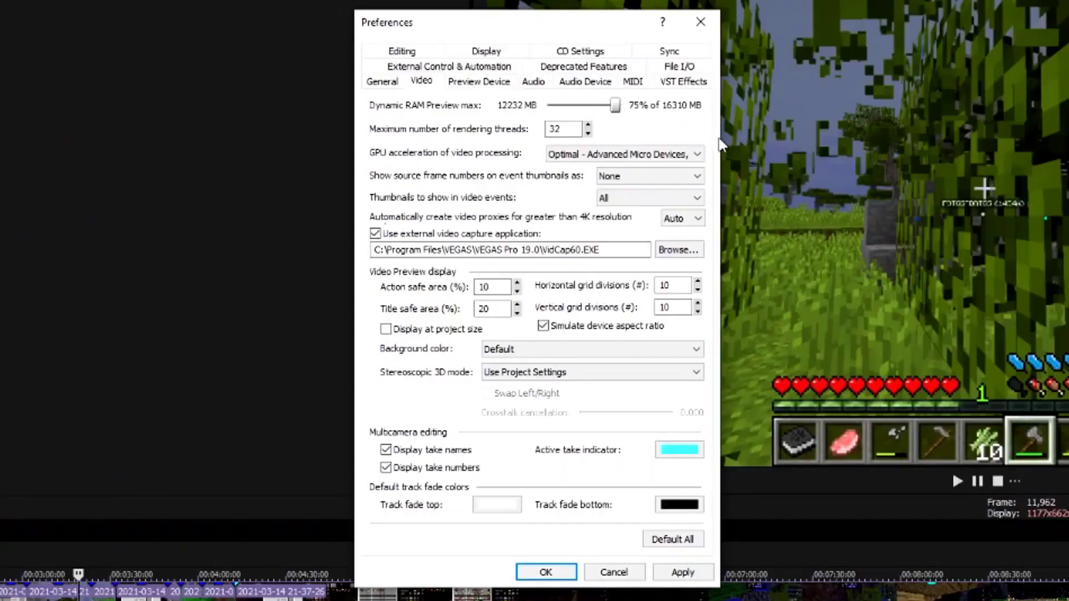
pyautogui.moveTo(1011, 250); pyautogui.dragTo(966, 251)
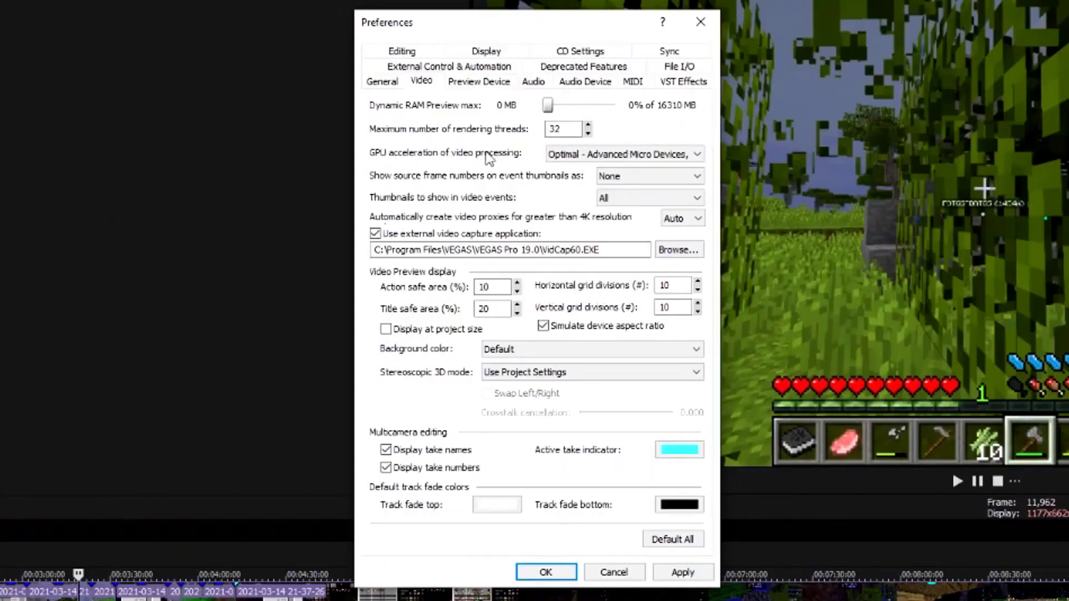
pyautogui.moveTo(549, 152); pyautogui.dragTo(592, 154)
# Keep GPU acceleration at Optimal AMD and set video event thumbnails to None
pyautogui.click(592, 154)
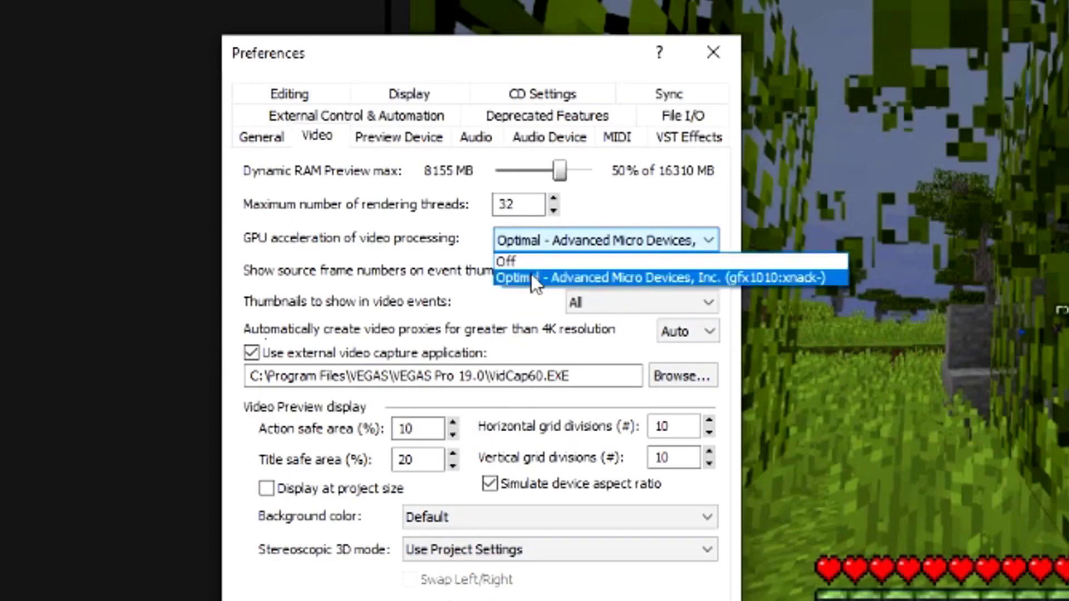
pyautogui.click(620, 199)
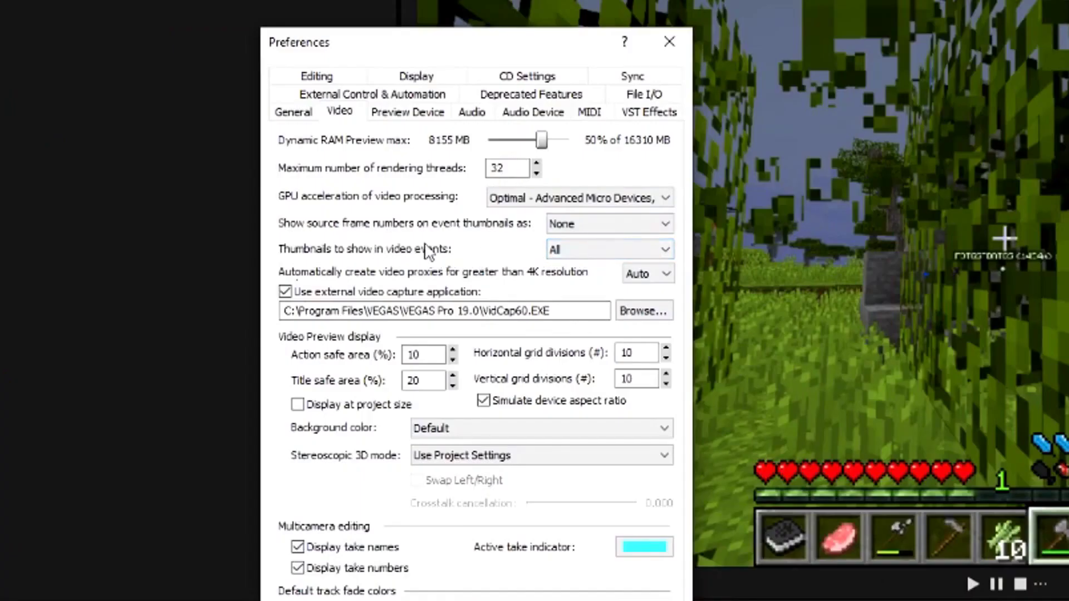
pyautogui.click(584, 250)
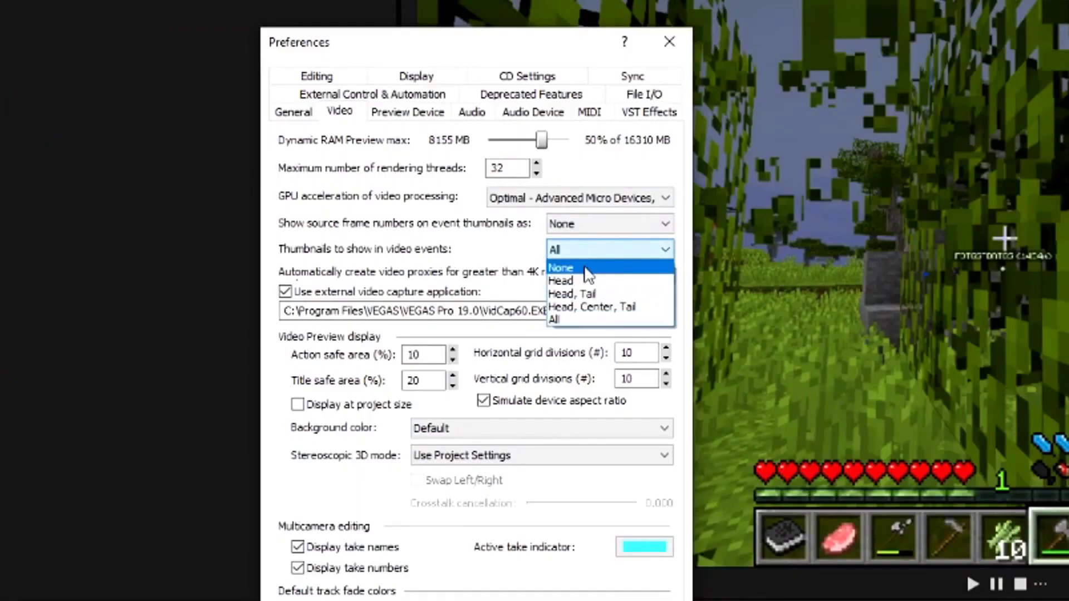
pyautogui.click(588, 273)
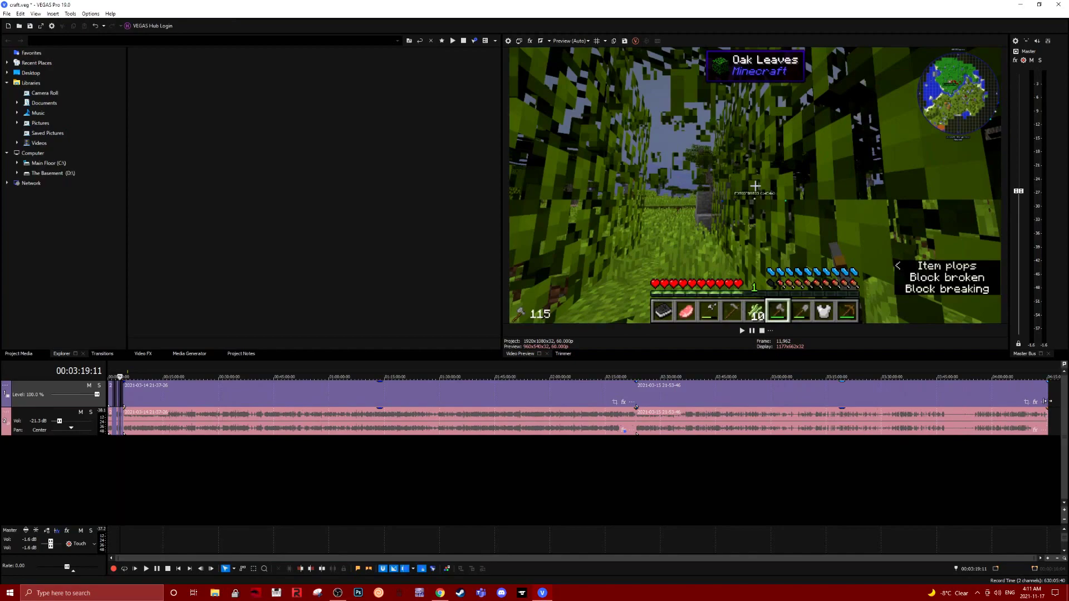
# Test playback of the footage from an earlier point in the project
pyautogui.click(788, 406)
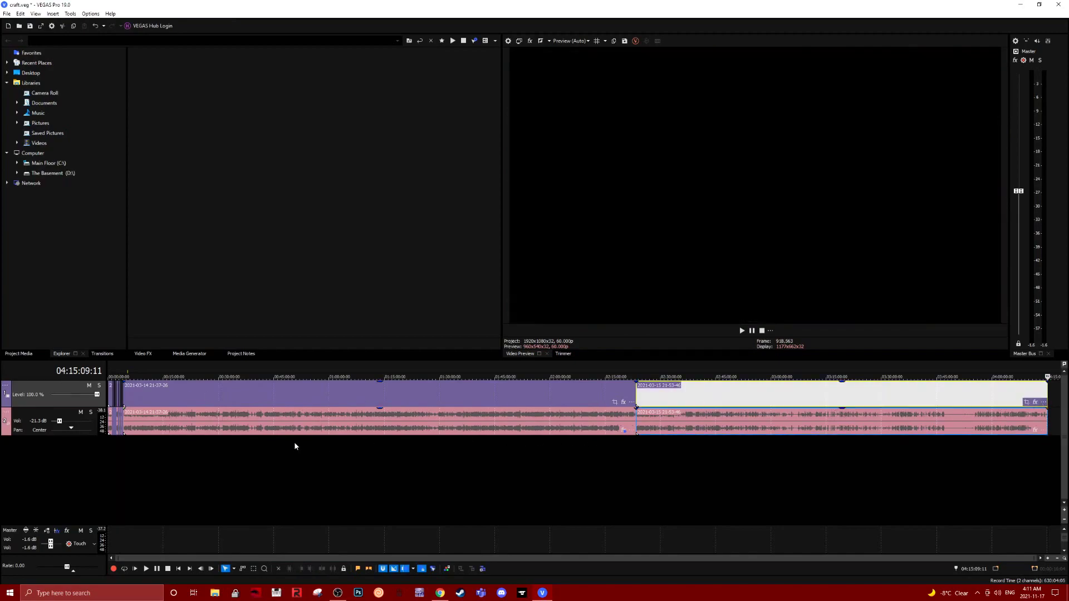
pyautogui.click(195, 456)
pyautogui.press('space')
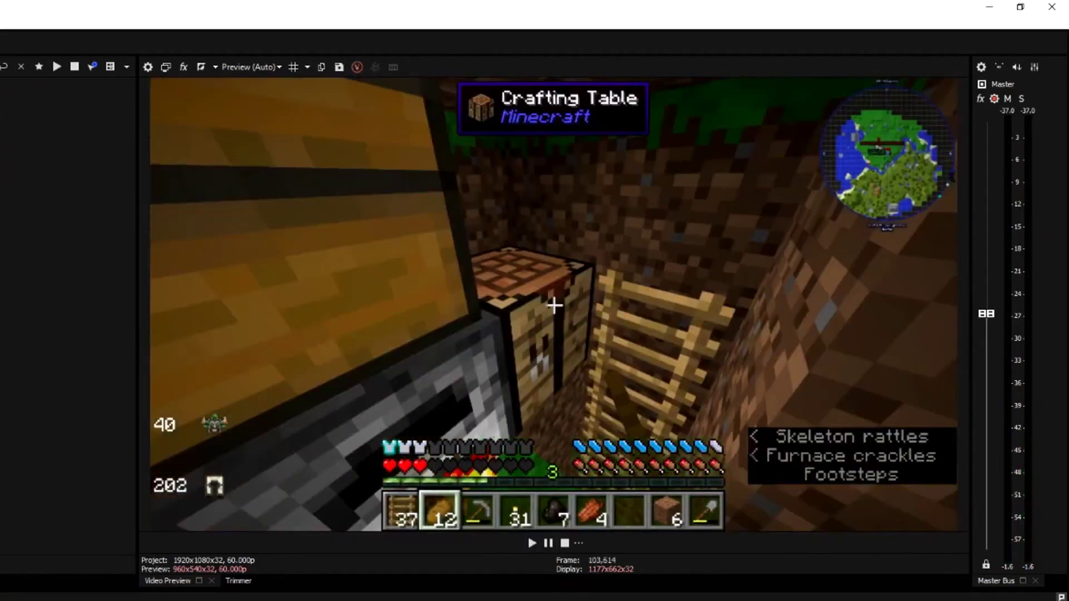
pyautogui.press('space')
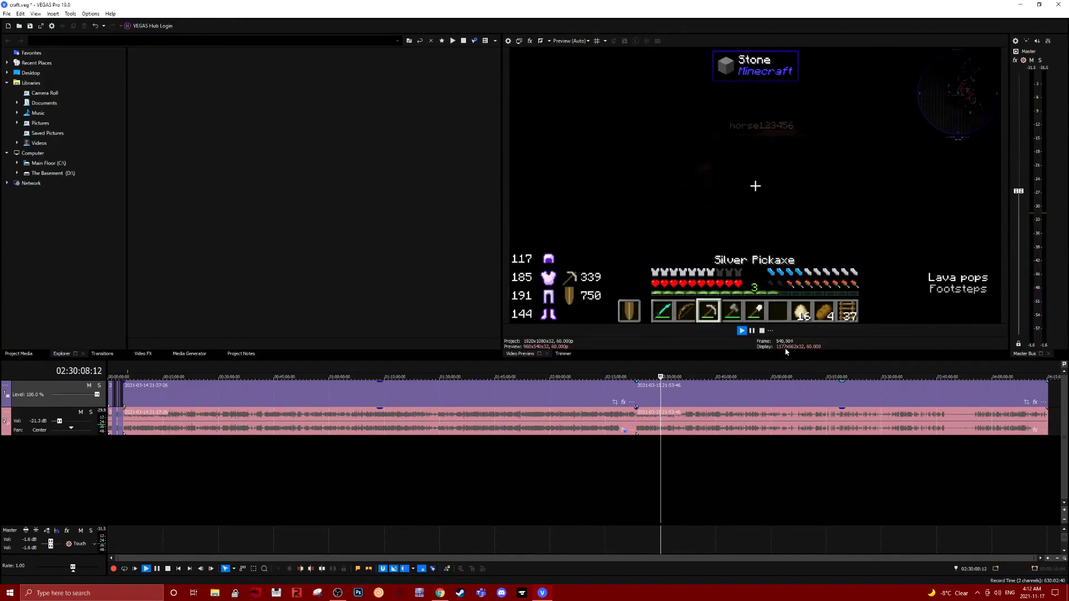
pyautogui.scroll(-2, 800, 480)
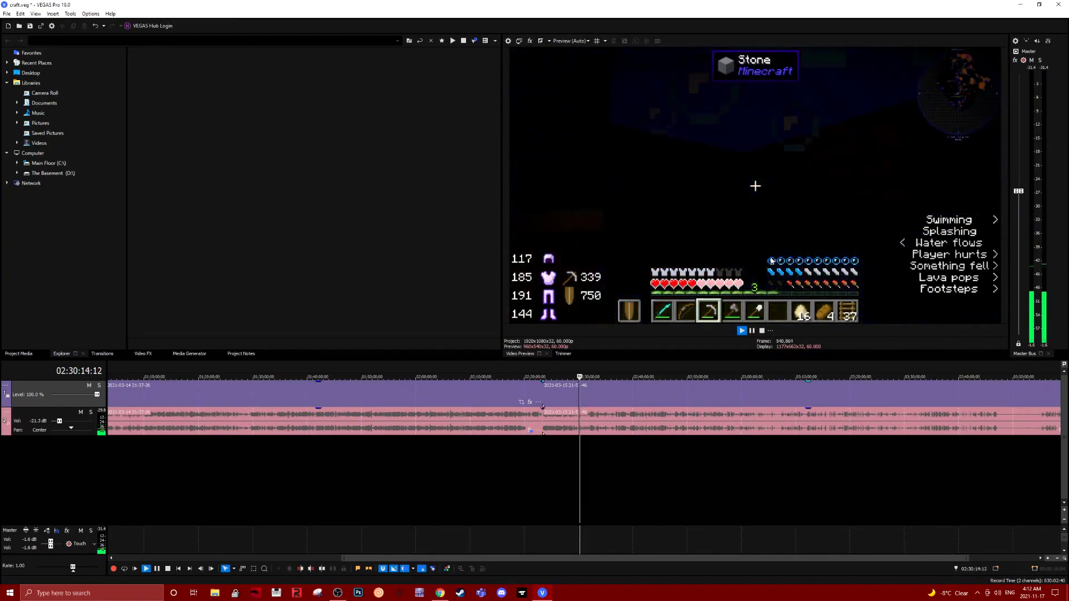
pyautogui.scroll(-2, 548, 456)
pyautogui.press('space')
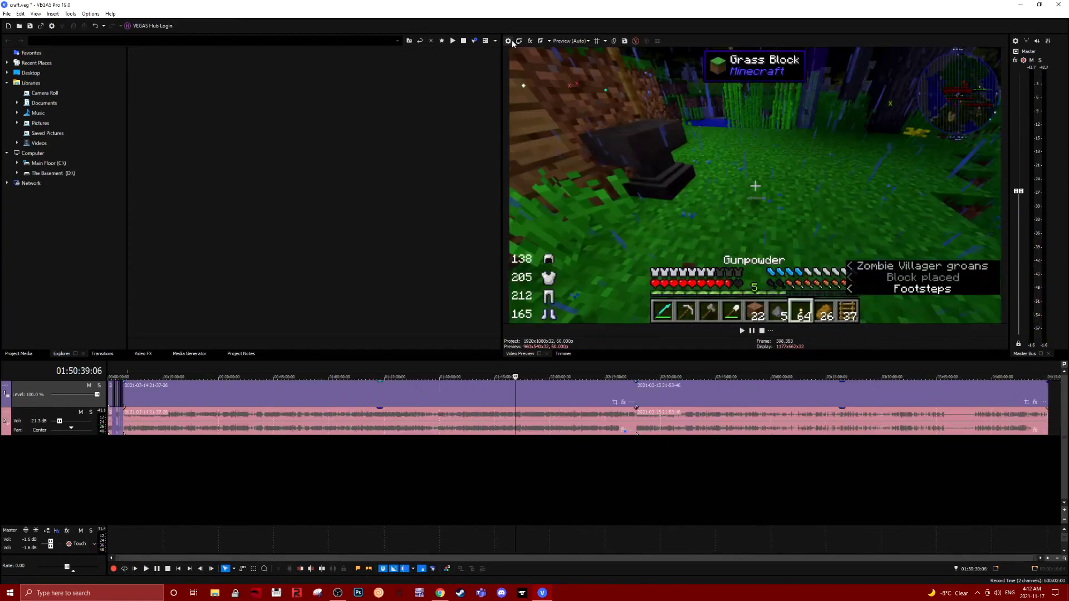
# Reopen the Options menu with Ctrl+Shift held to reveal the Internal entry
pyautogui.click(90, 14)
pyautogui.click(155, 3)
pyautogui.hotkey('ctrl', 'shift')
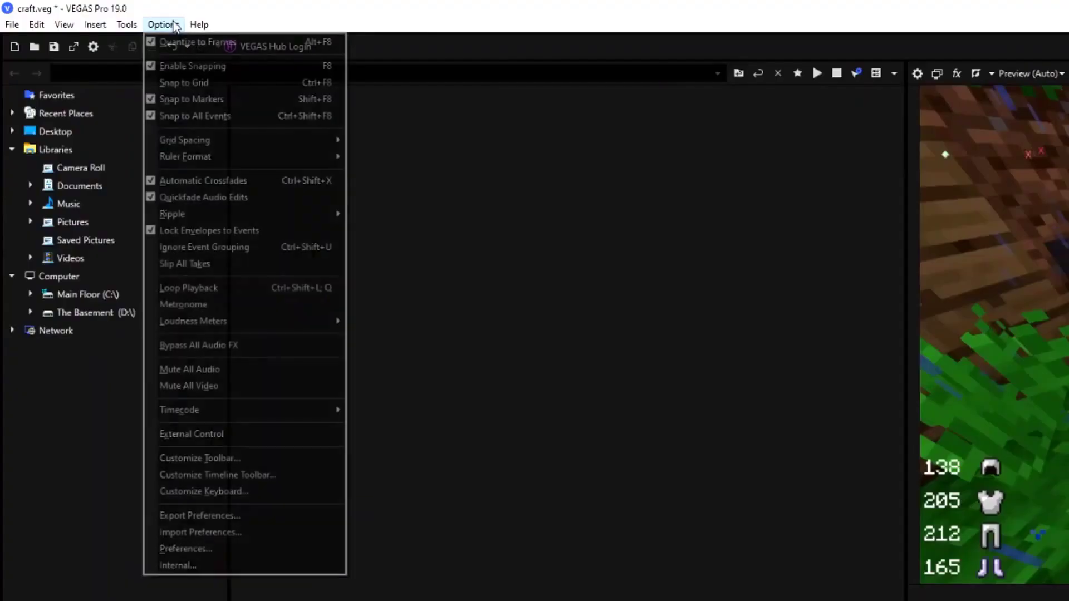
# In internal preferences, set Enable OpenCL/GL Interop to FALSE and apply
pyautogui.click(192, 560)
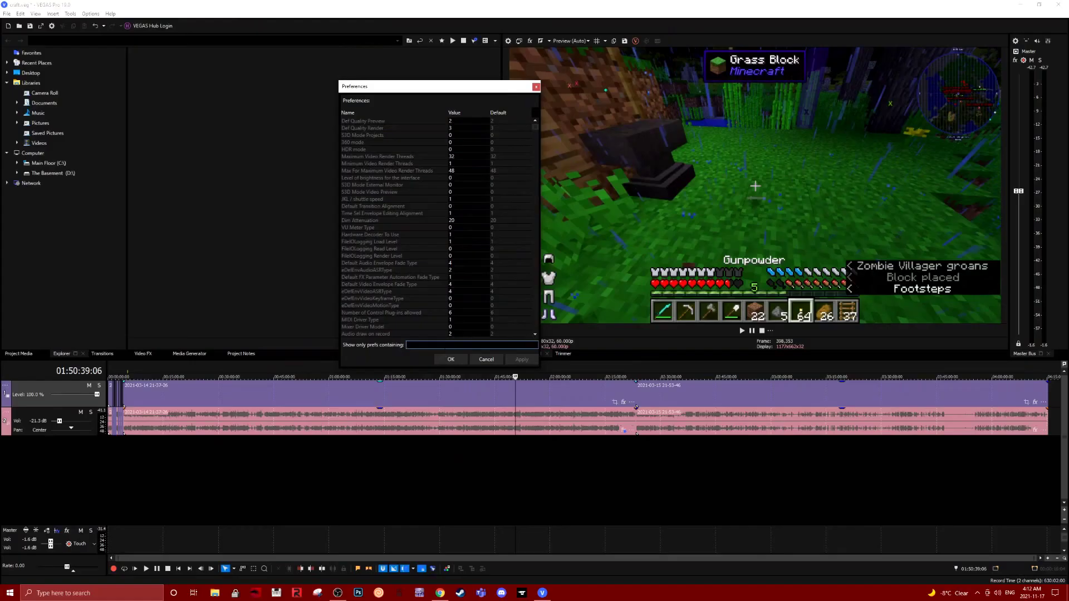
pyautogui.write('op')
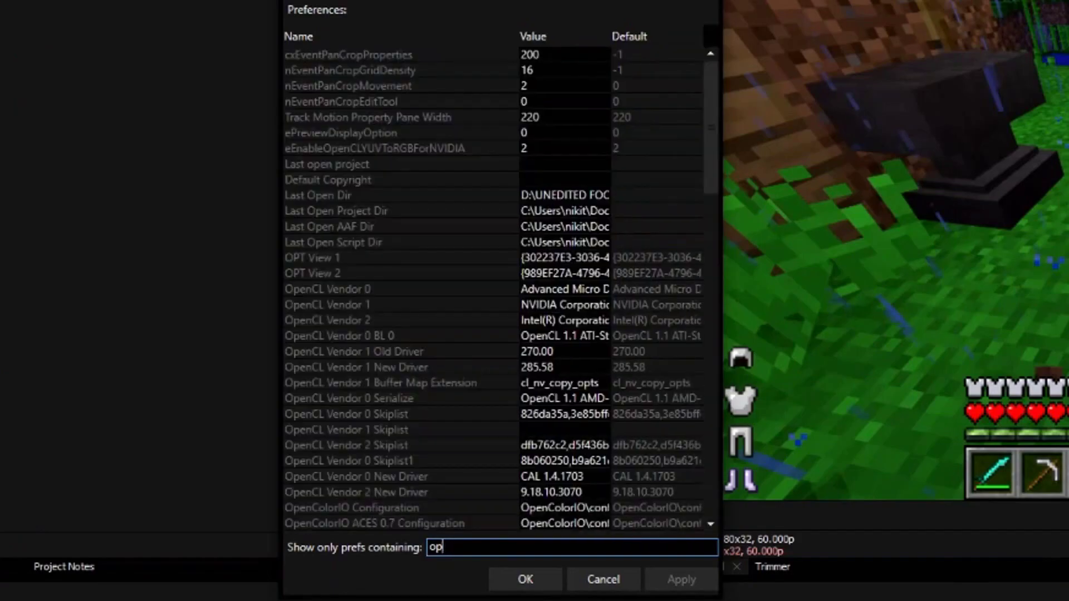
pyautogui.write('en')
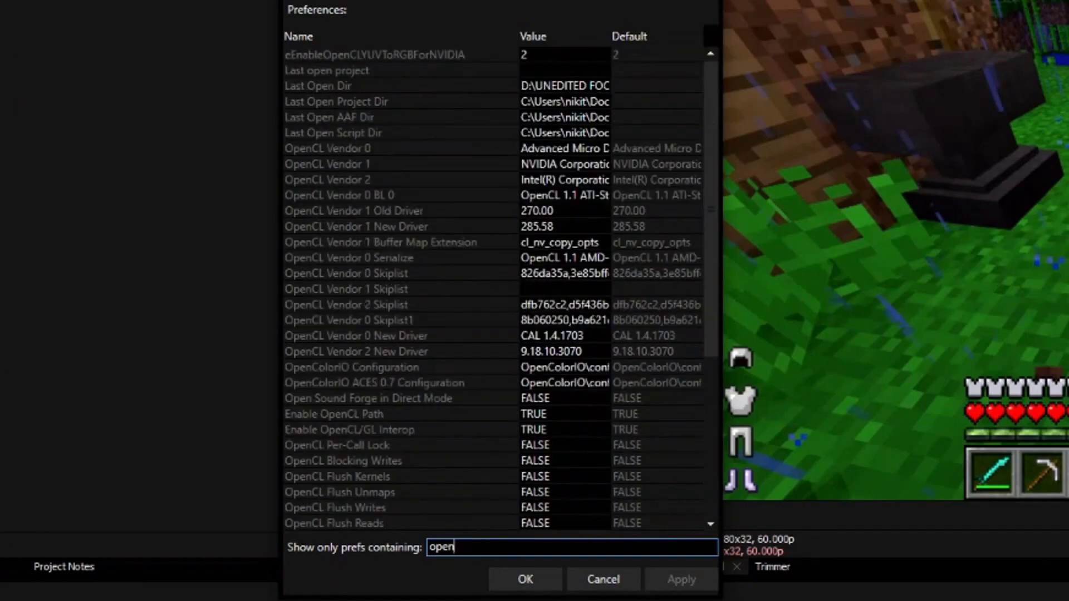
pyautogui.write('cl/')
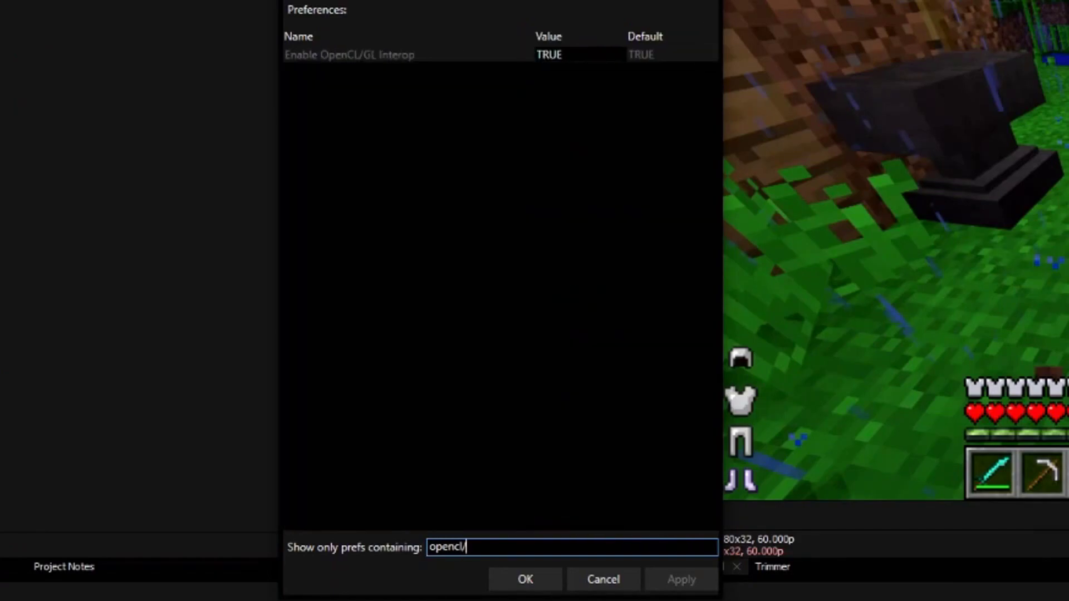
pyautogui.click(574, 60)
pyautogui.write('FALSE')
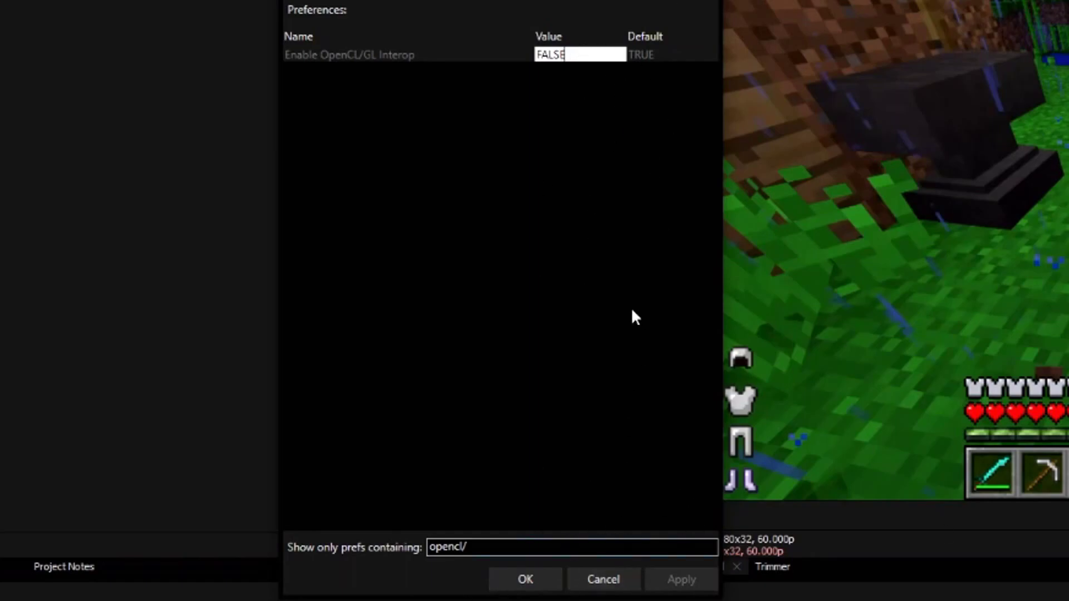
pyautogui.press('Return')
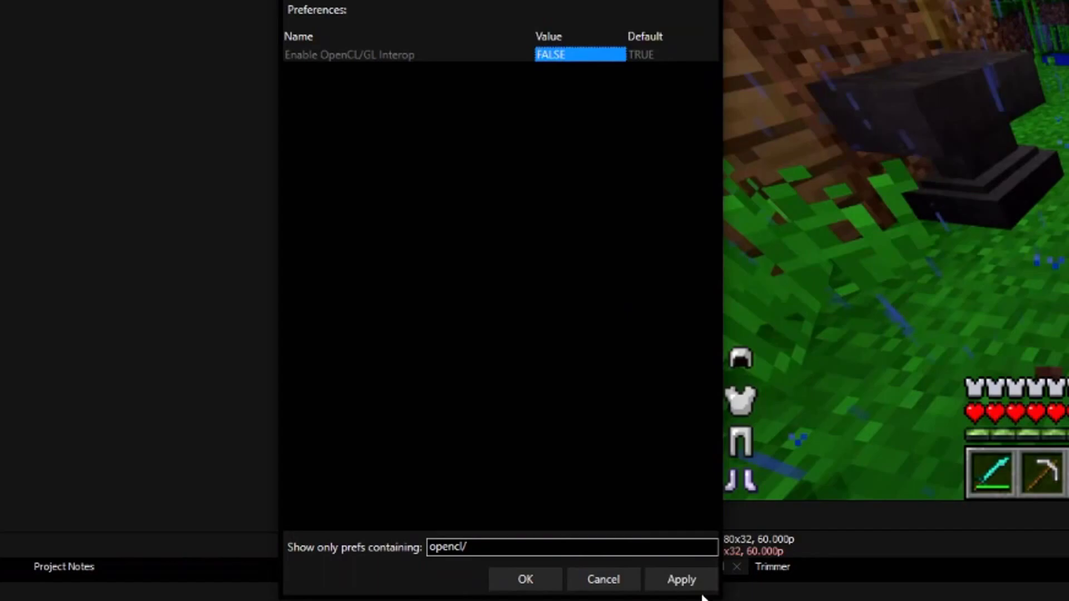
pyautogui.click(696, 577)
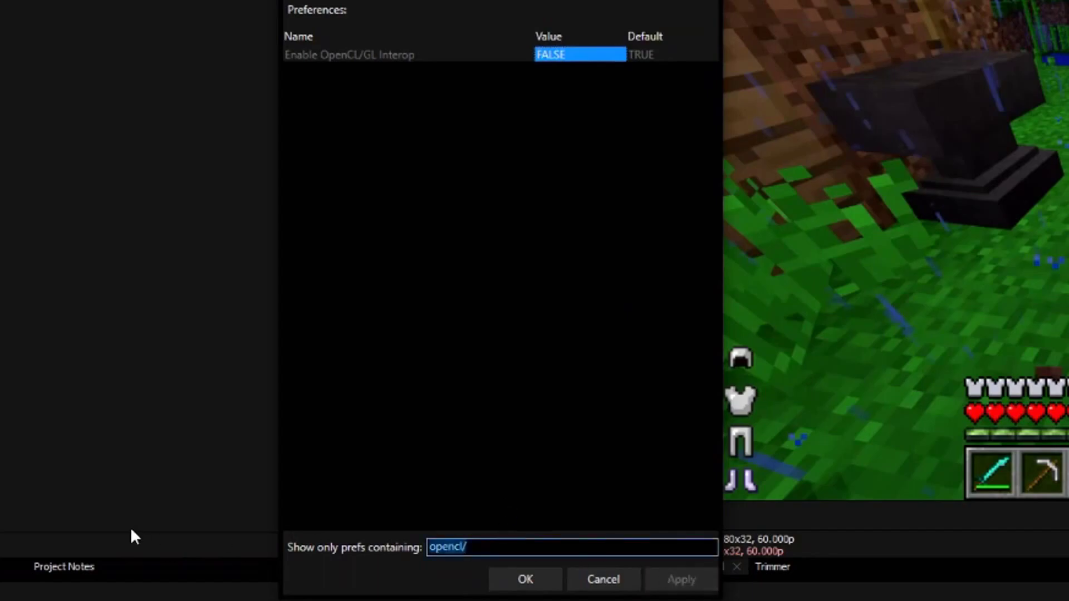
# Set Enable Multi Stream Render to TRUE and close the internal preferences
pyautogui.write('multi')
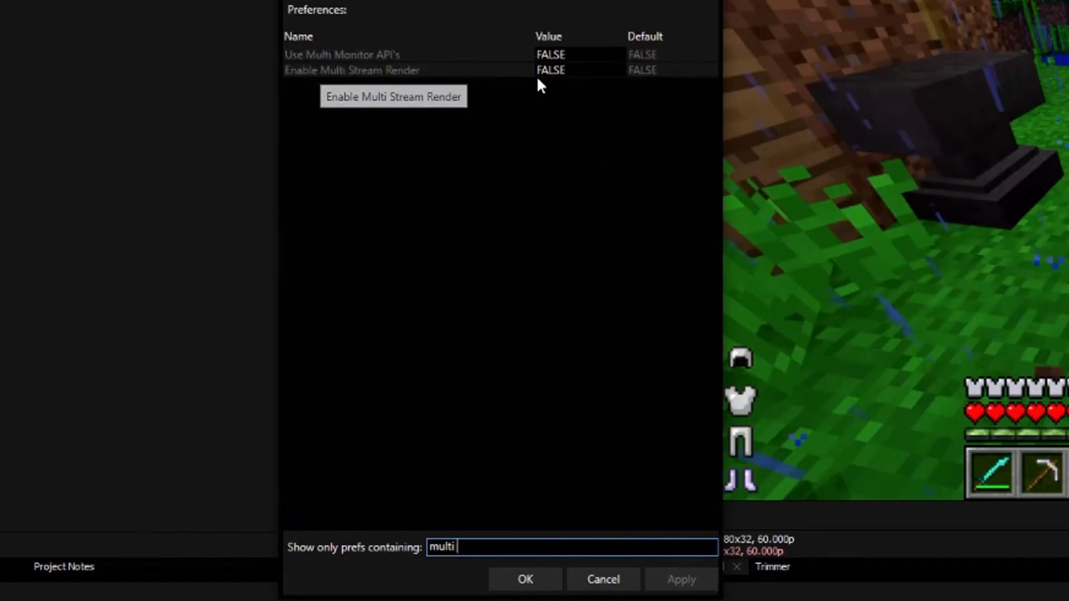
pyautogui.click(568, 69)
pyautogui.click(570, 69)
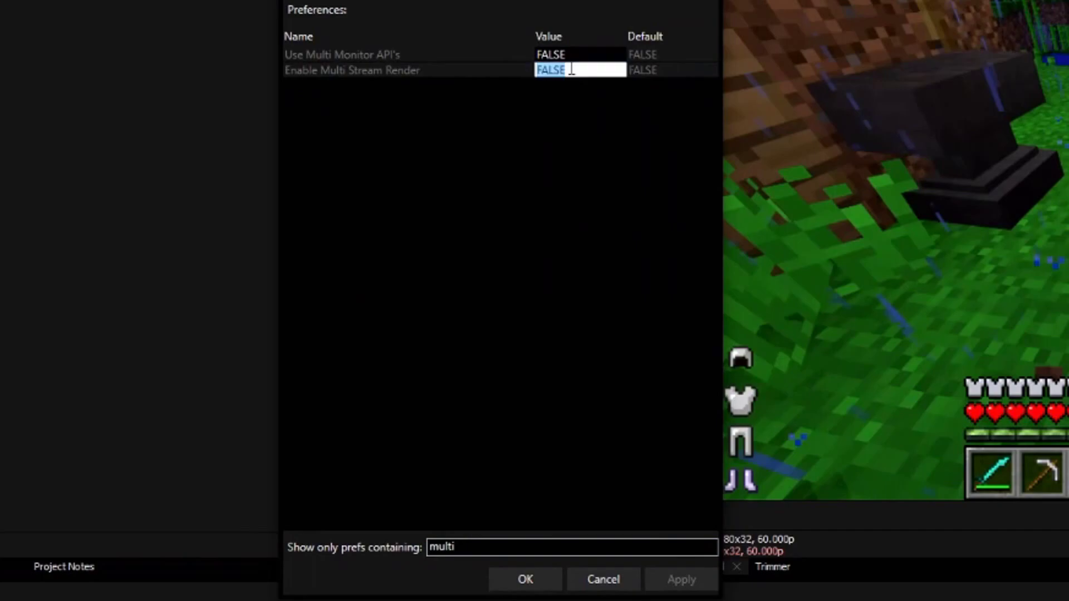
pyautogui.write('TRUE')
pyautogui.press('Return')
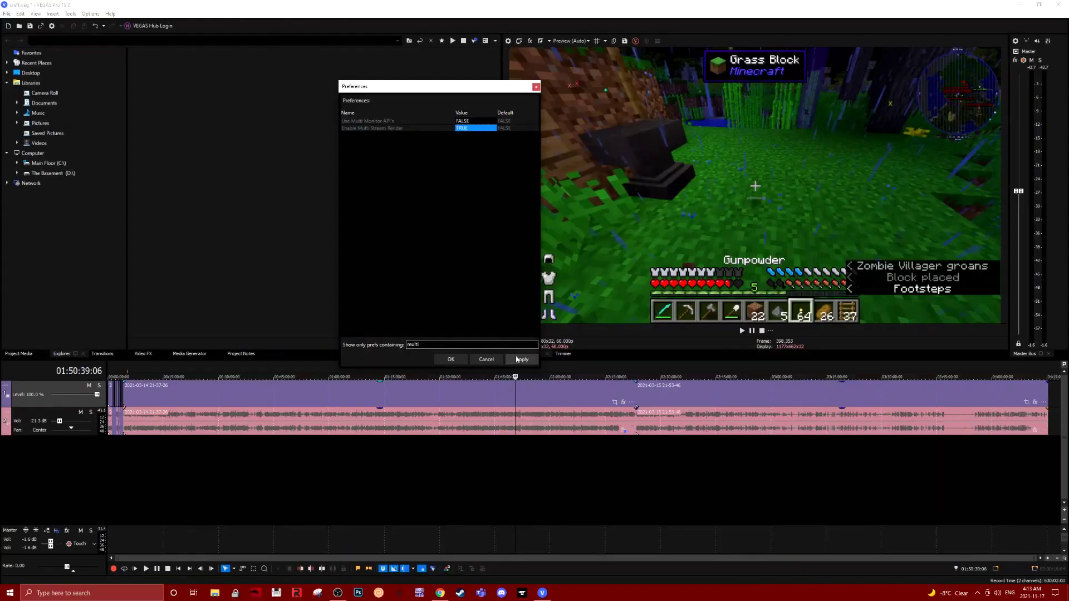
pyautogui.press('Return')
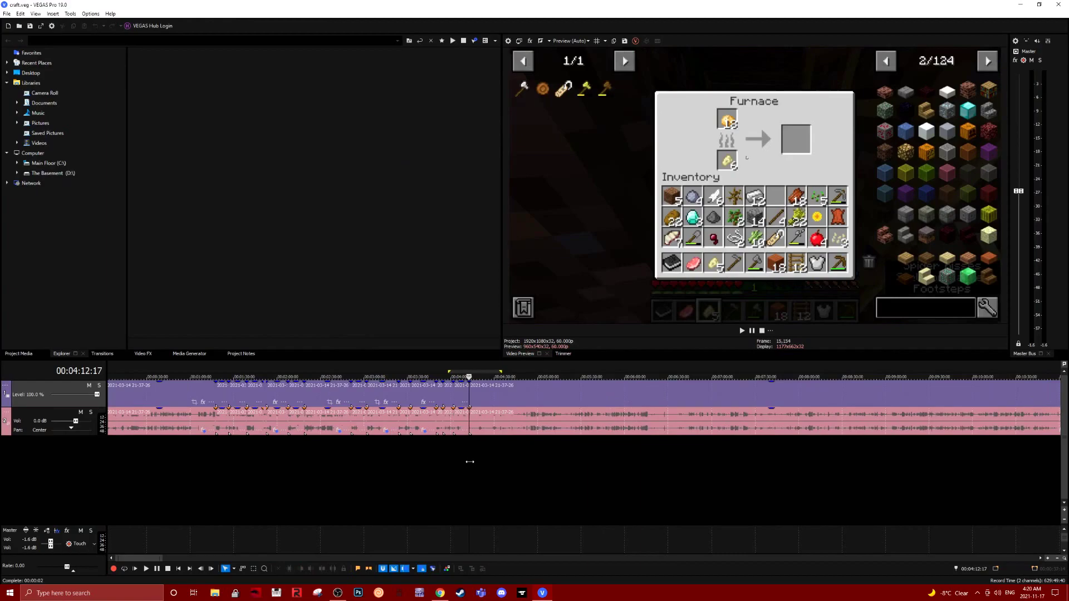
# Test playback from 00:03:42:28, mark a time selection, and land at 00:04:12:17
pyautogui.click(425, 470)
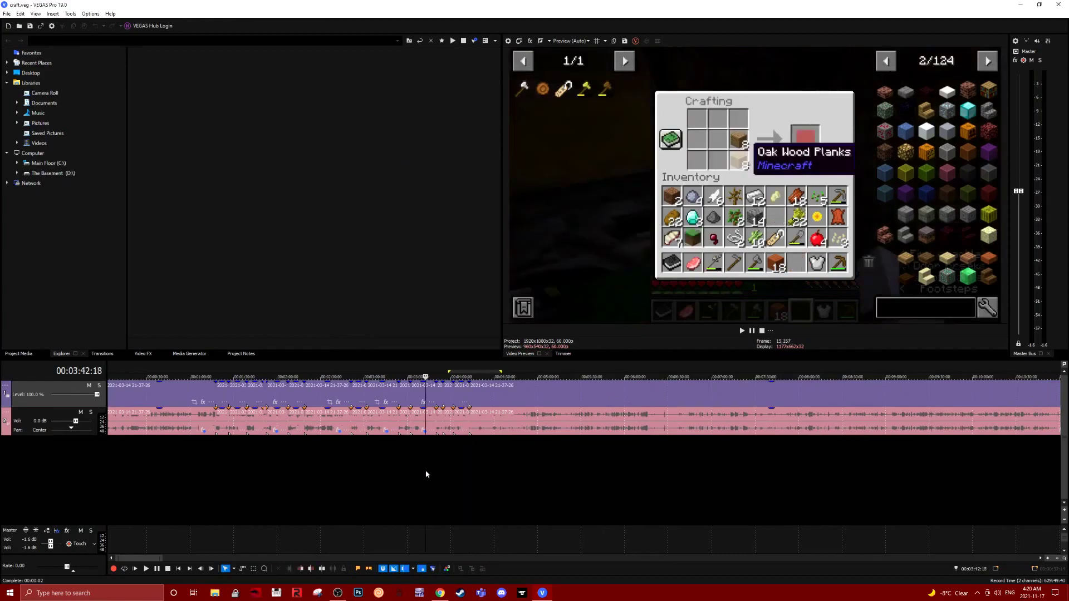
pyautogui.press('space')
pyautogui.press('space')
pyautogui.click(382, 470)
pyautogui.moveTo(366, 468); pyautogui.dragTo(412, 466)
pyautogui.click(470, 462)
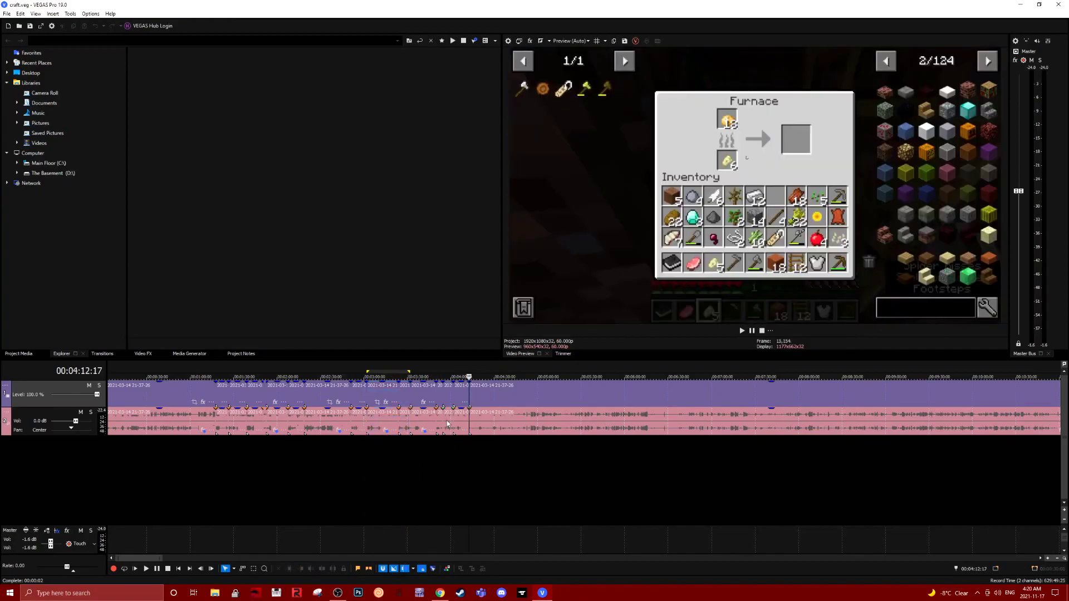
# Select the crafting-scene event, clear a short time selection and play from 00:03:18:29
pyautogui.click(429, 397)
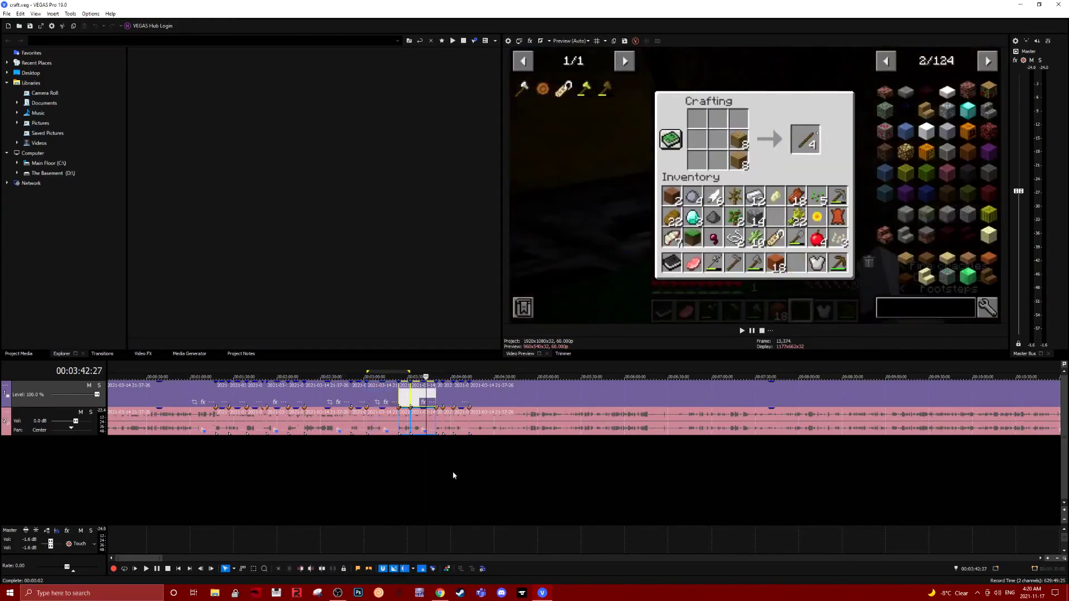
pyautogui.moveTo(479, 463); pyautogui.dragTo(391, 459)
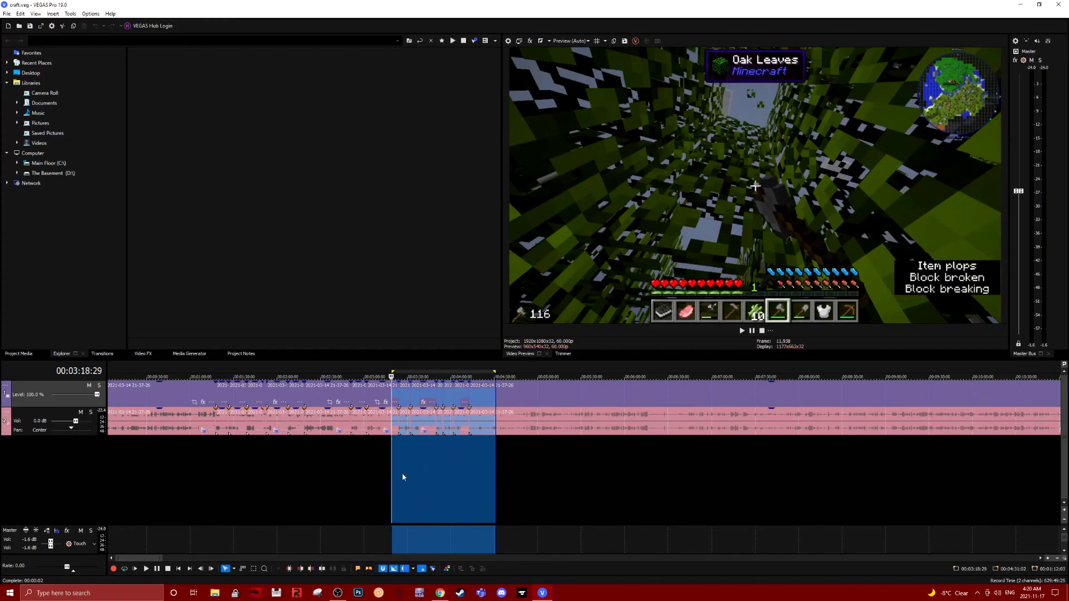
pyautogui.click(404, 473)
pyautogui.press('space')
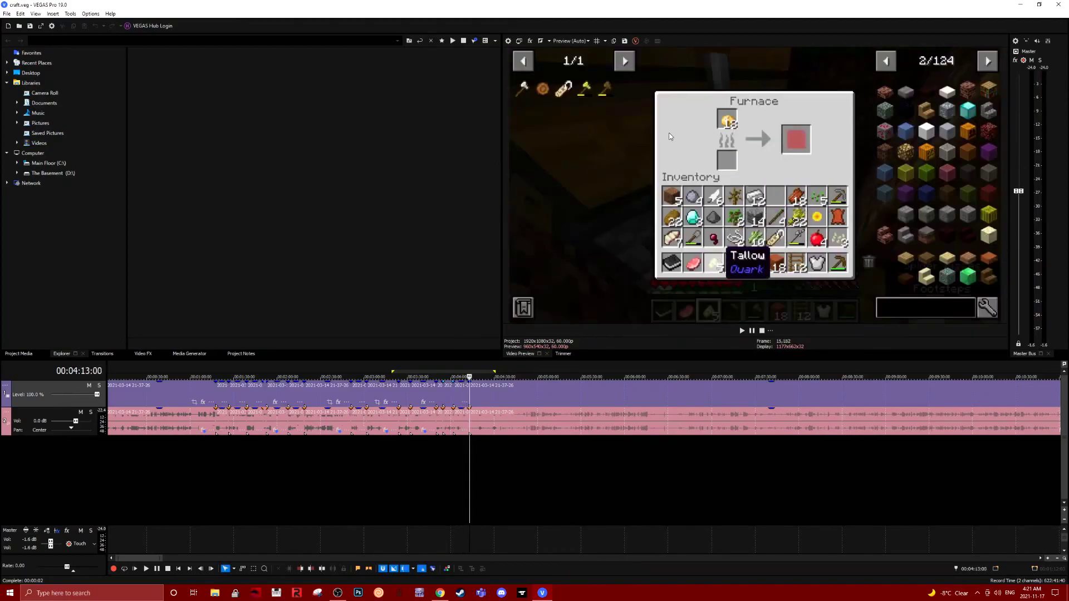
pyautogui.click(388, 457)
pyautogui.click(428, 450)
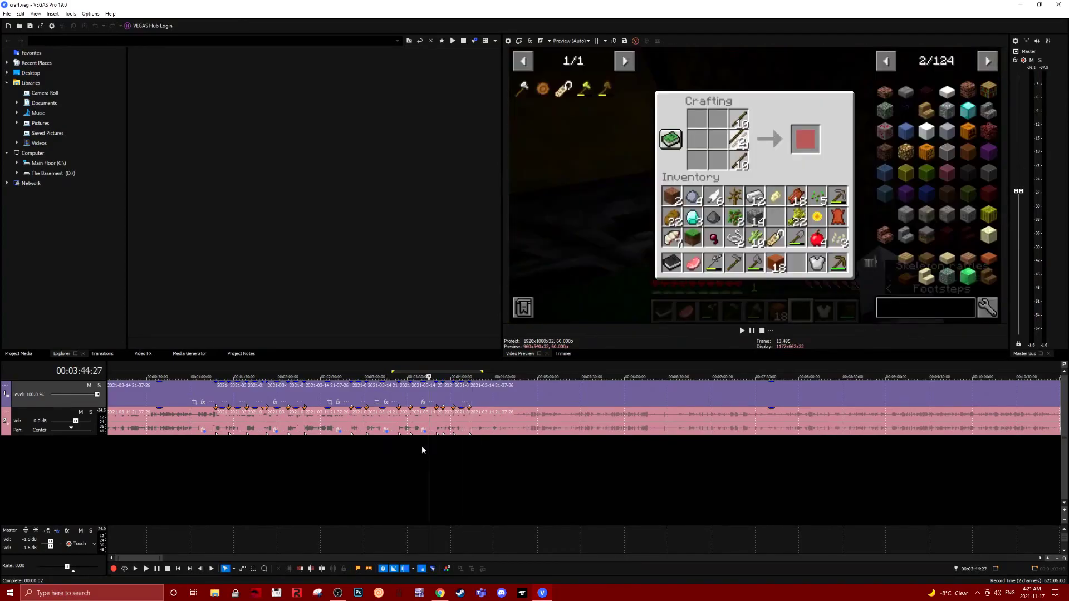
pyautogui.click(289, 451)
pyautogui.click(265, 455)
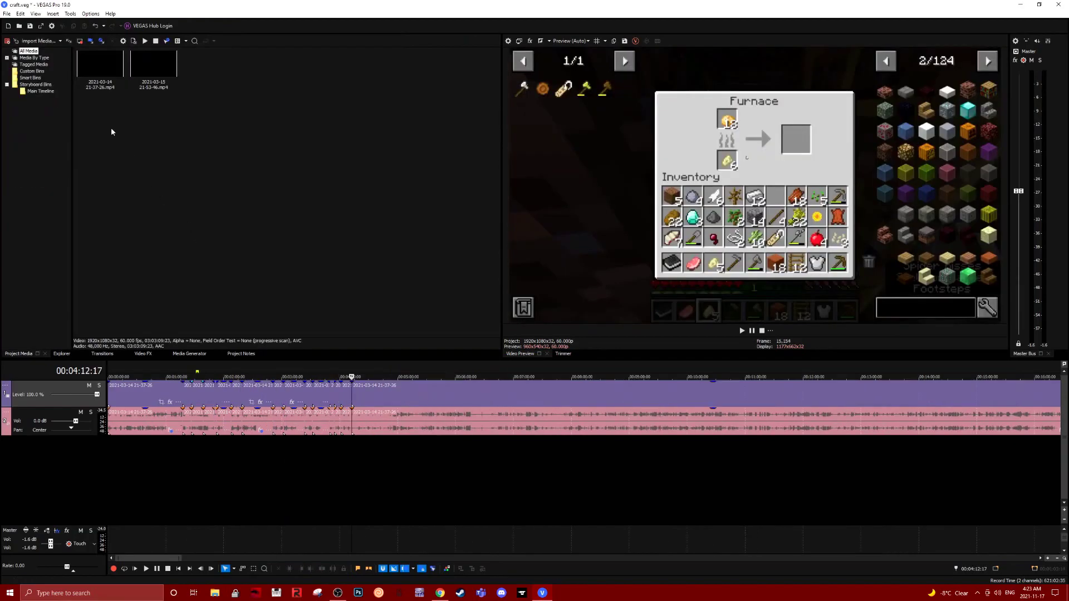
pyautogui.click(380, 459)
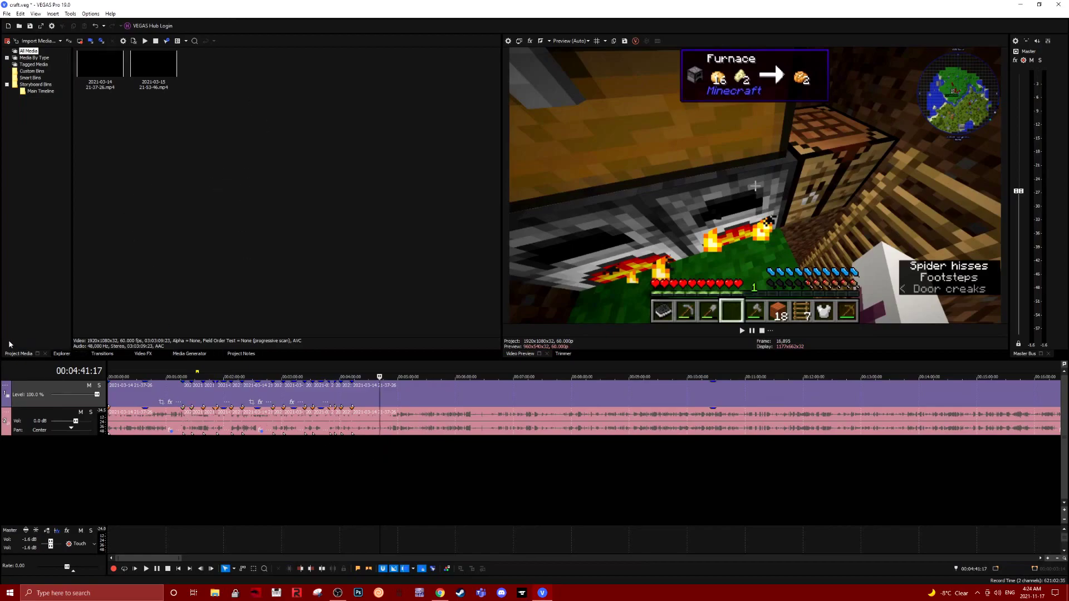
pyautogui.click(100, 67)
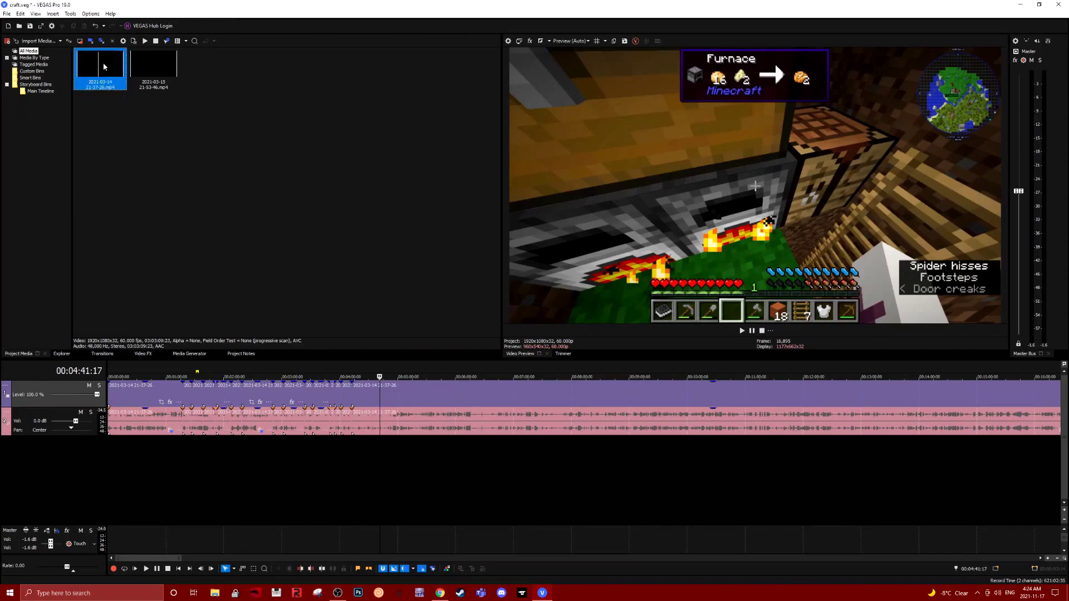
pyautogui.click(56, 53)
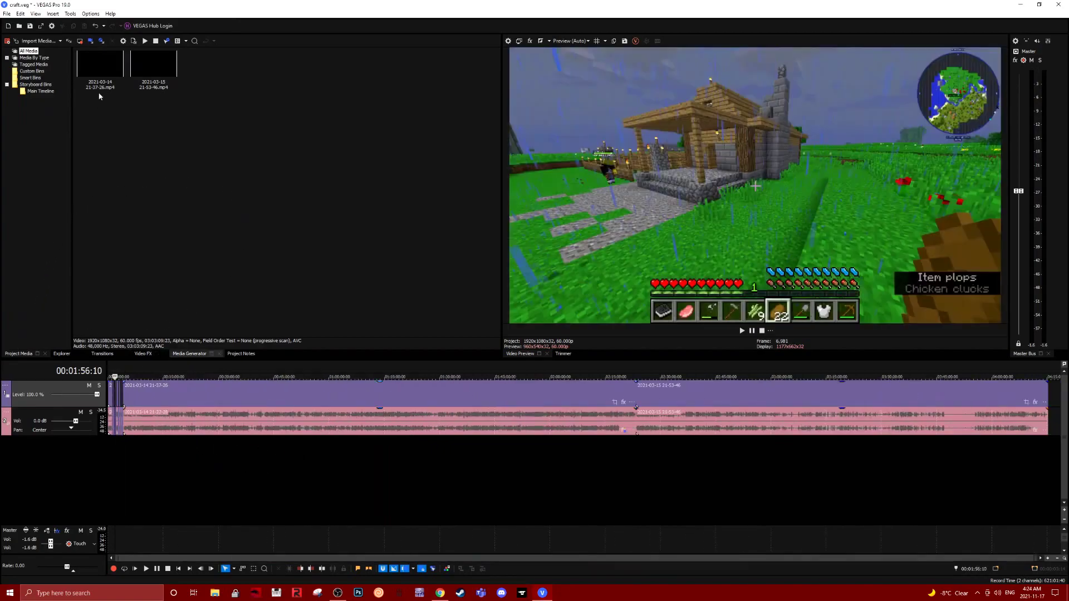
pyautogui.rightClick(95, 61)
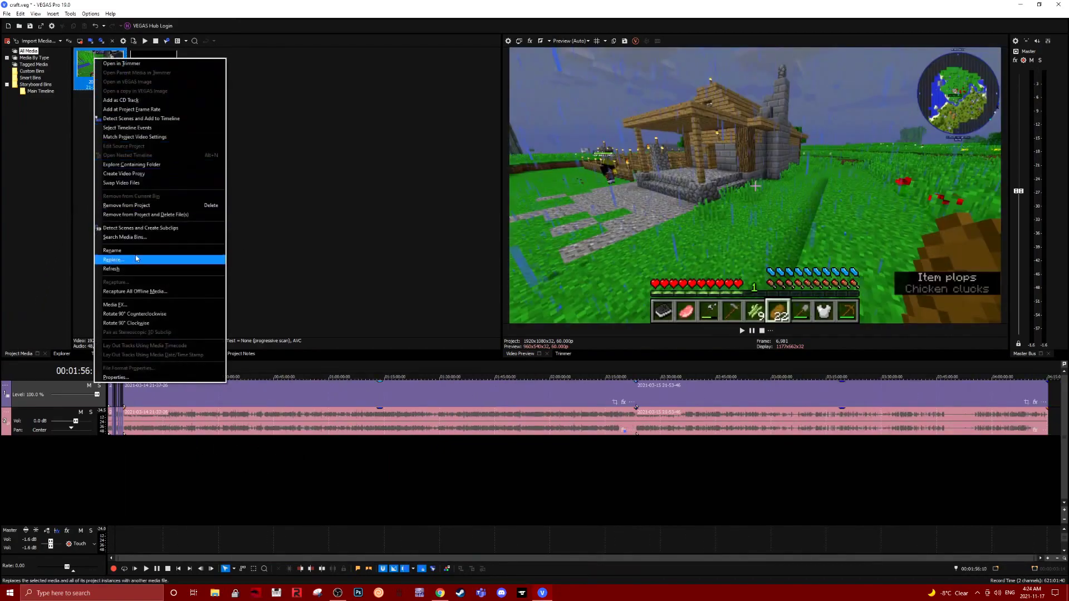
pyautogui.click(158, 177)
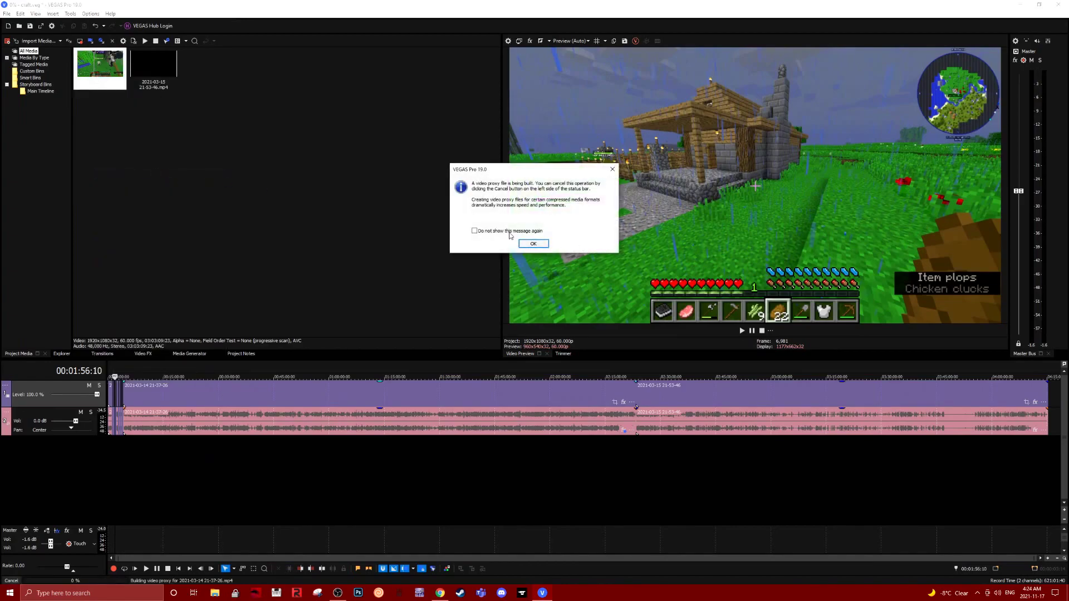
pyautogui.click(533, 244)
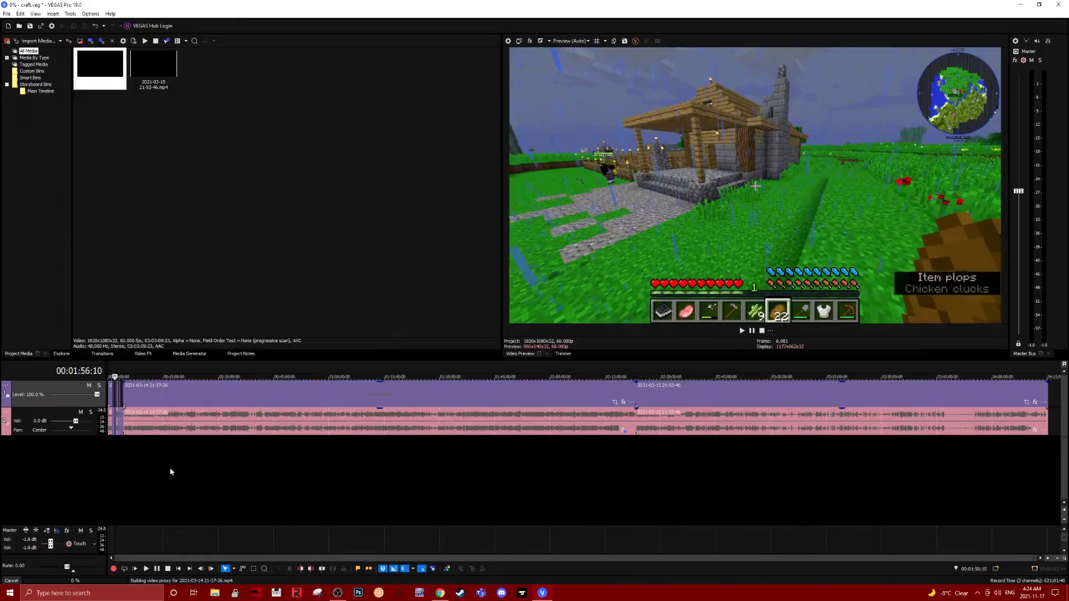
pyautogui.scroll(5, 148, 450)
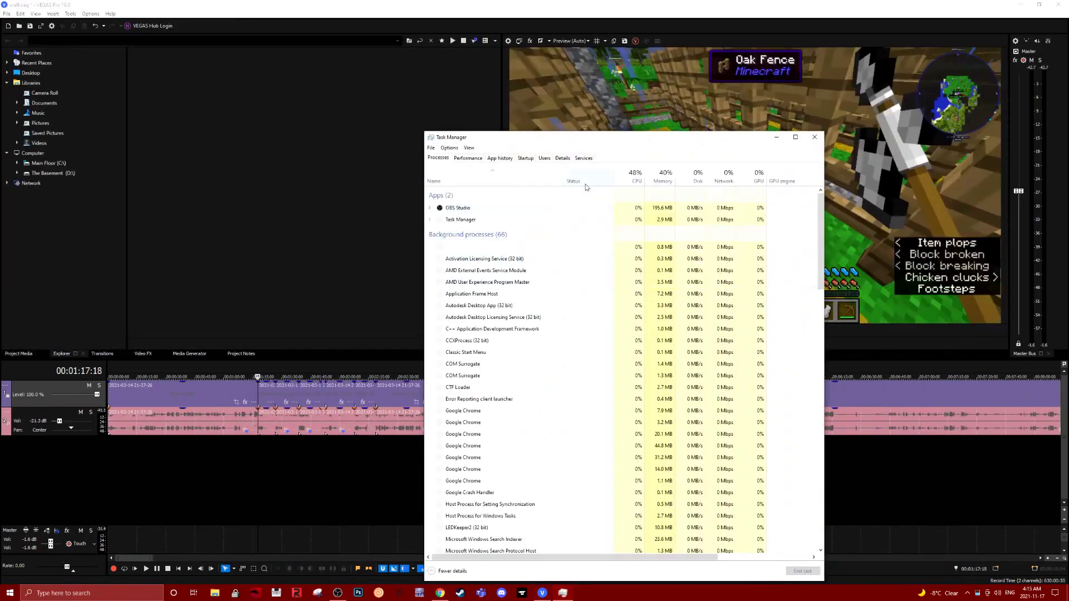
# Find the vegas190.exe process in Details and check its priority options, leaving them unchanged
pyautogui.moveTo(515, 137); pyautogui.dragTo(516, 79)
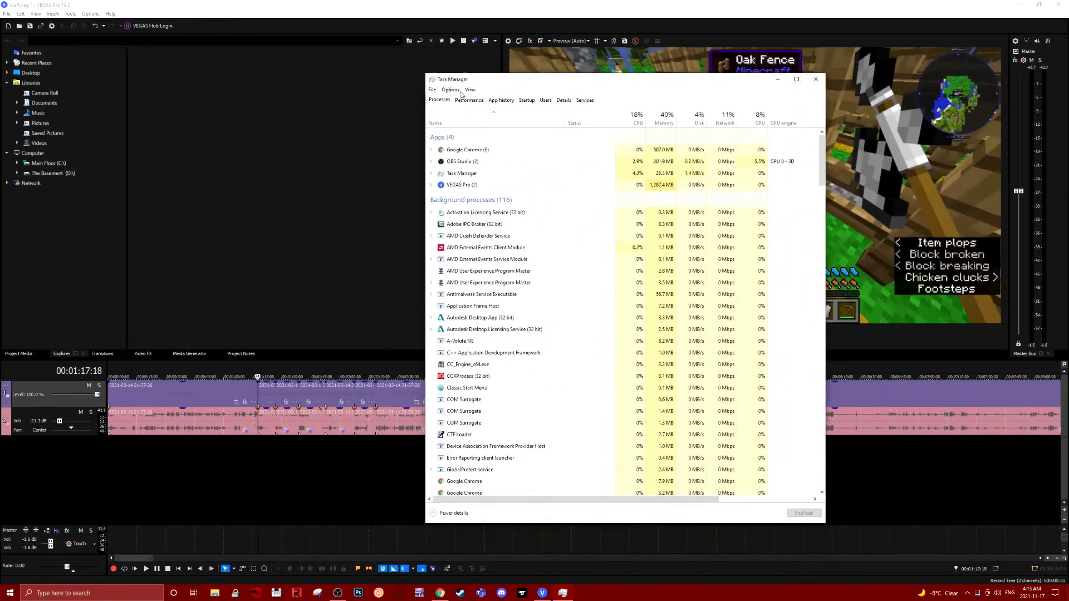
pyautogui.click(469, 100)
pyautogui.click(439, 101)
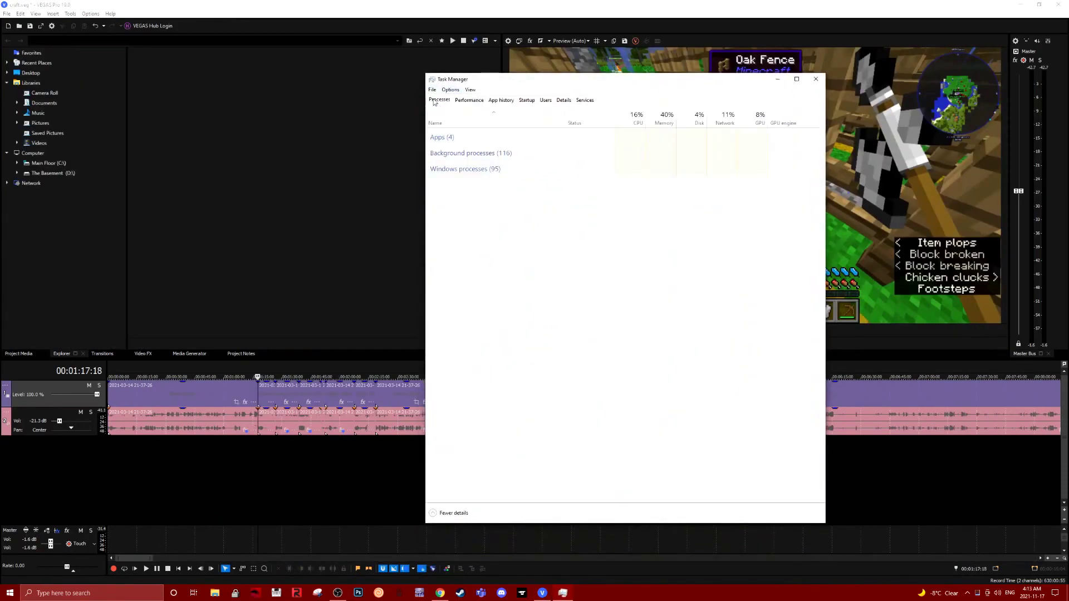
pyautogui.rightClick(472, 196)
pyautogui.moveTo(529, 79); pyautogui.dragTo(560, 98)
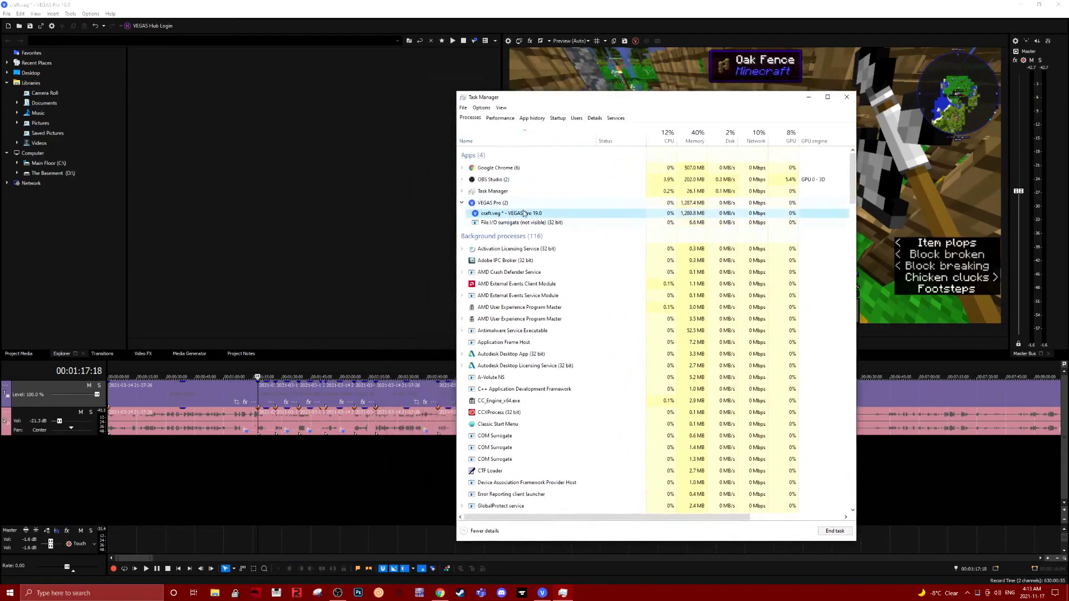
pyautogui.rightClick(532, 218)
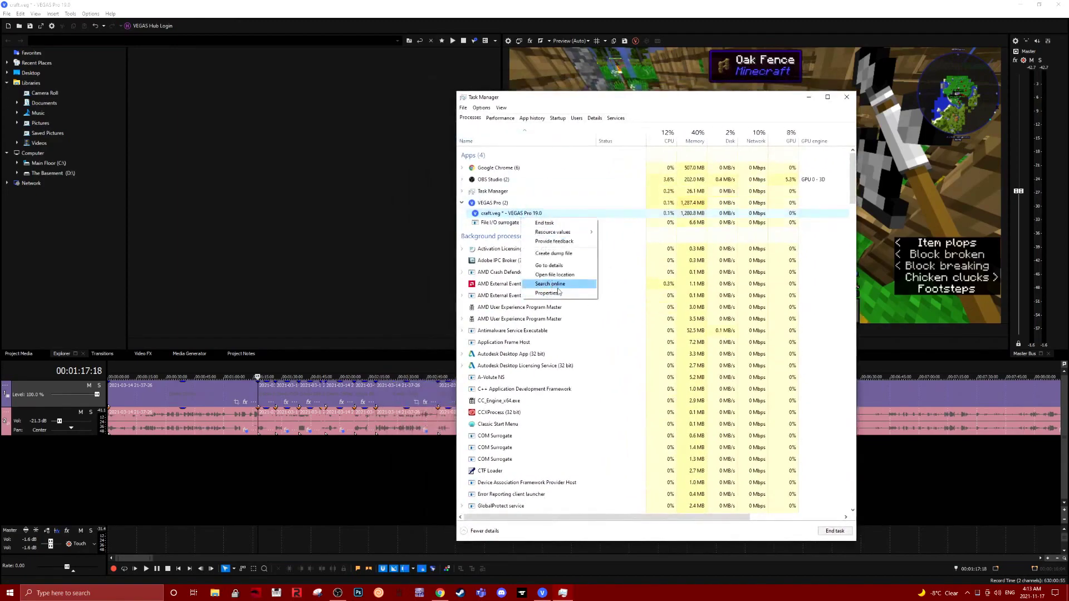
pyautogui.click(557, 265)
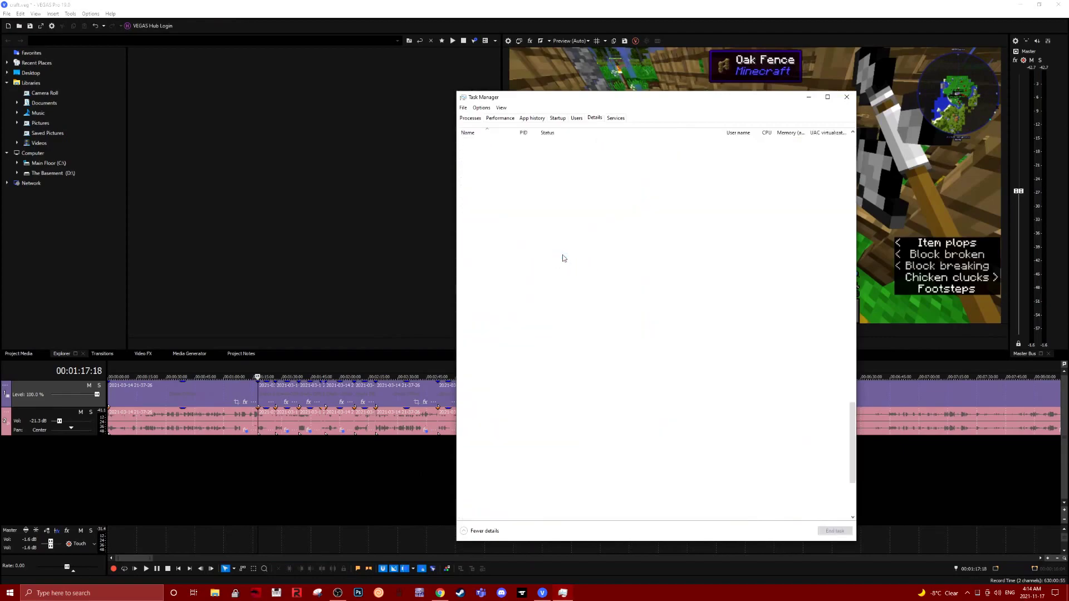
pyautogui.rightClick(513, 514)
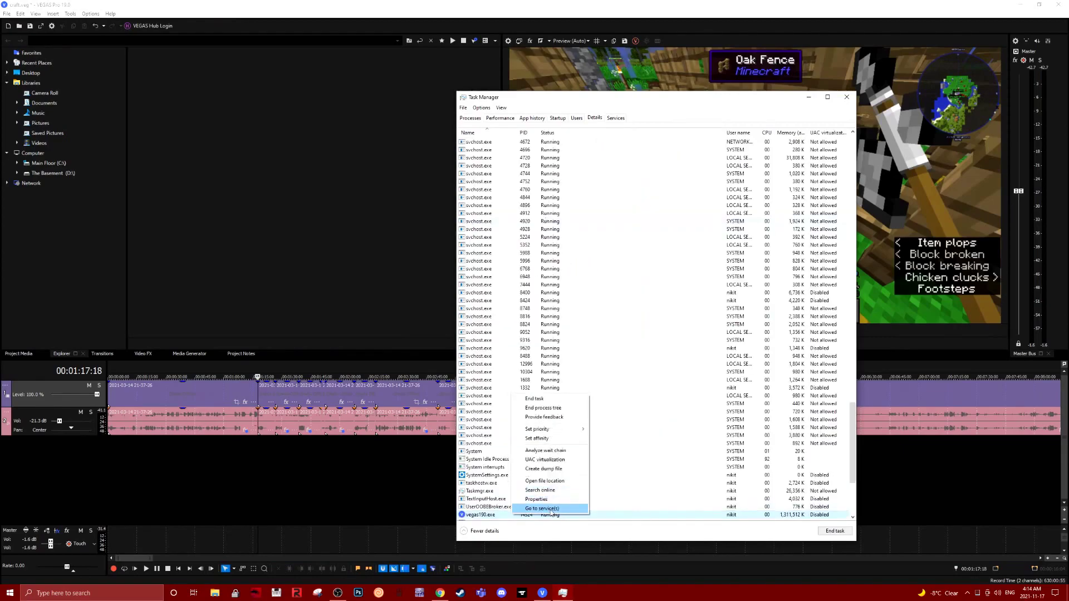
pyautogui.moveTo(562, 432)
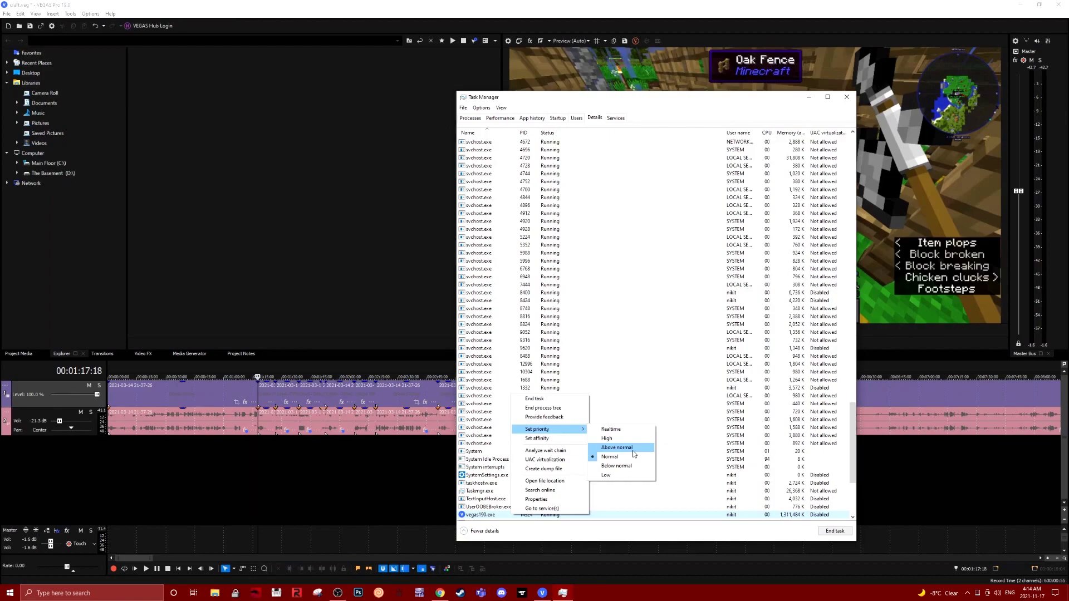
pyautogui.click(632, 395)
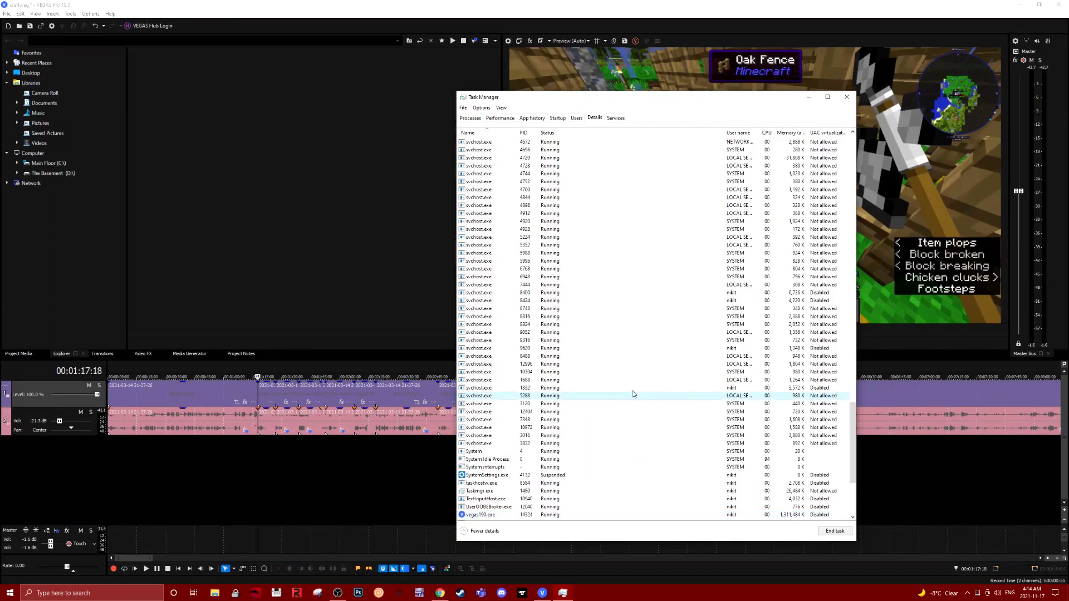
# Review the CPU and memory performance graphs, then close Task Manager
pyautogui.click(476, 119)
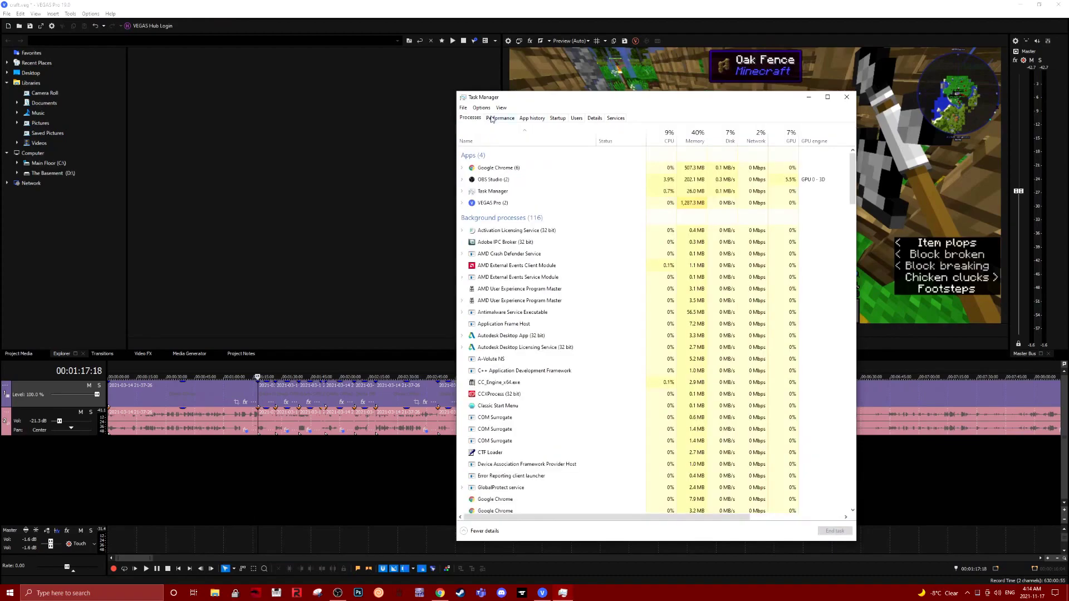
pyautogui.click(500, 118)
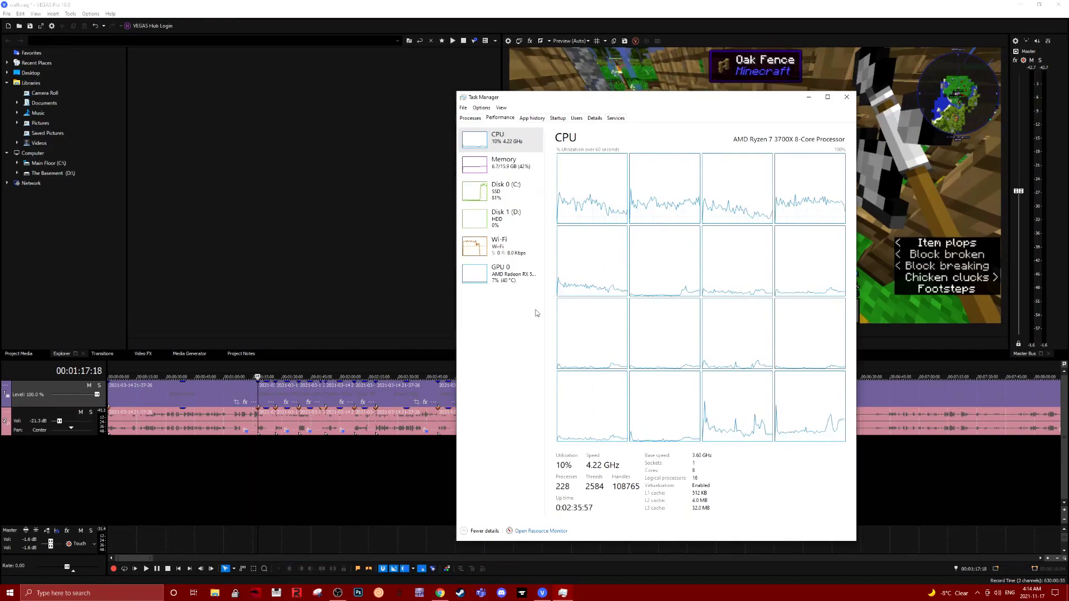
pyautogui.press('Down')
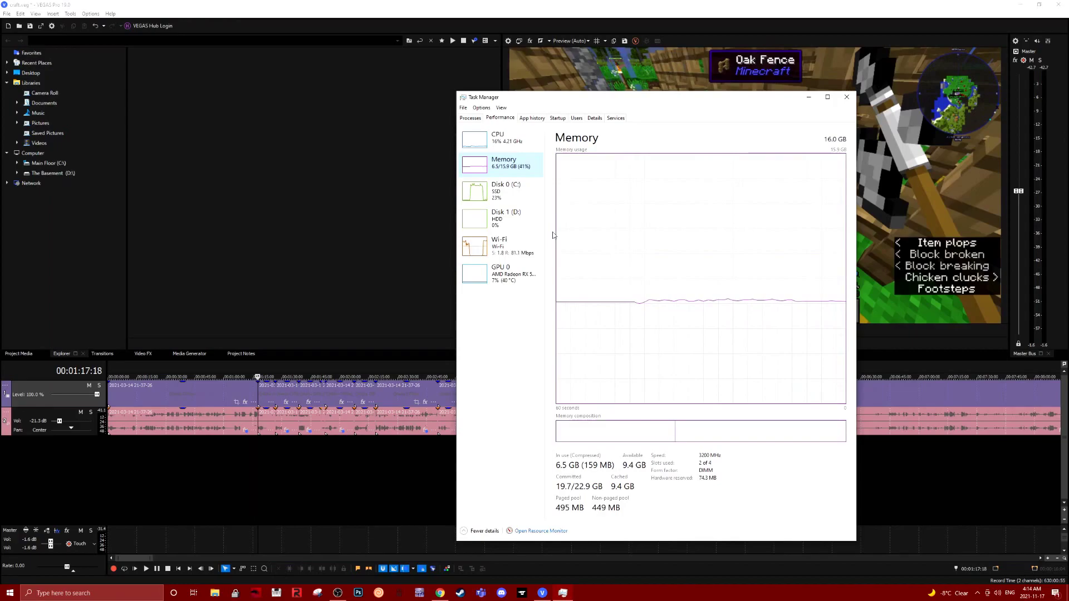
pyautogui.hotkey('alt', 'F4')
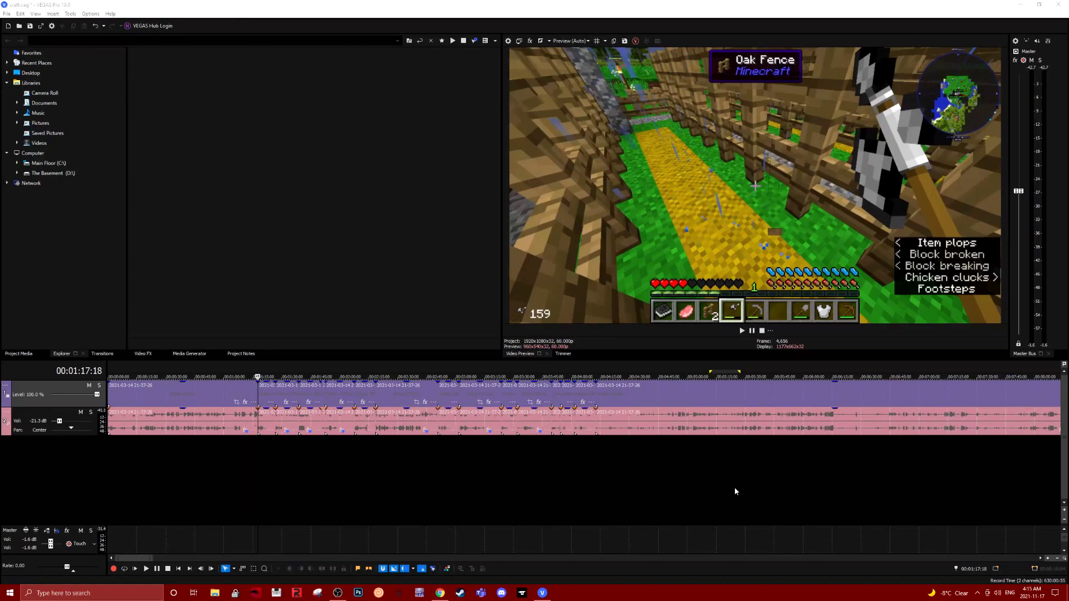
# Open Control Panel's System and Security list of apps allowed through the firewall
pyautogui.click(56, 594)
pyautogui.write('cont')
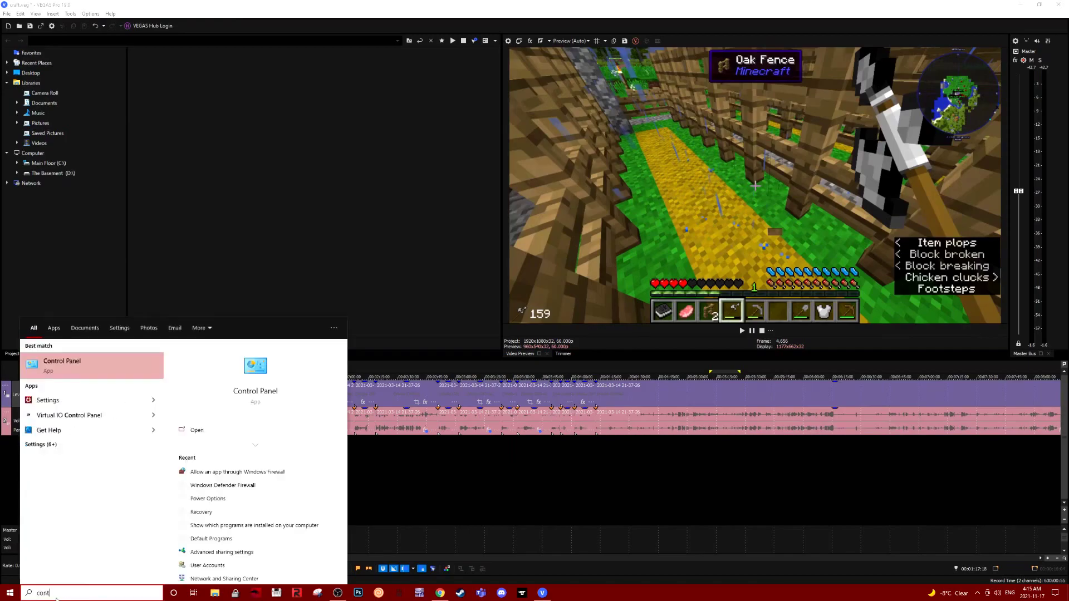
pyautogui.write('rol')
pyautogui.press('Return')
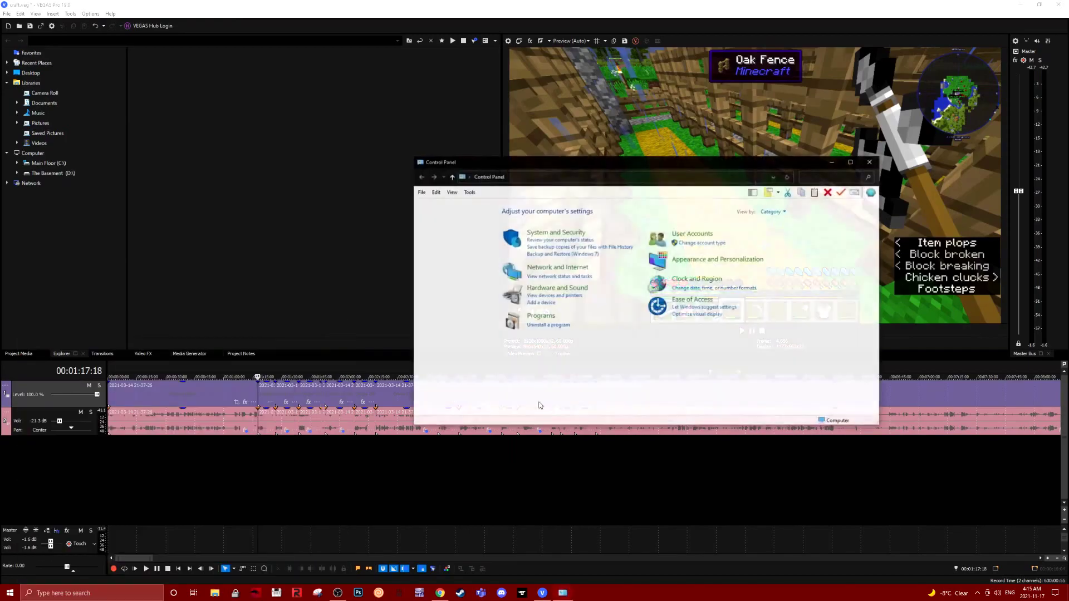
pyautogui.click(562, 235)
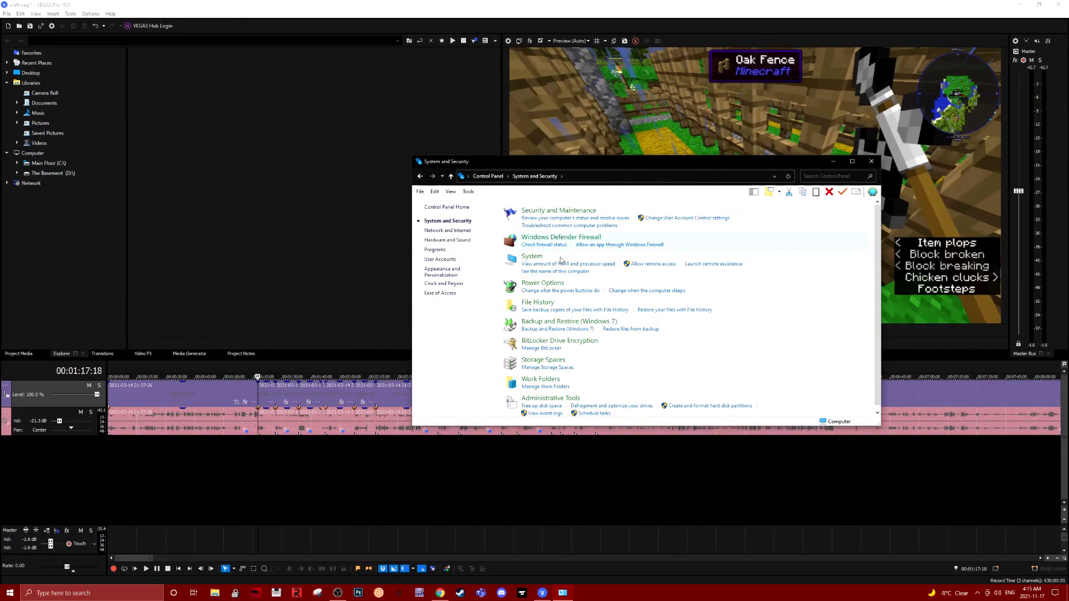
pyautogui.click(605, 246)
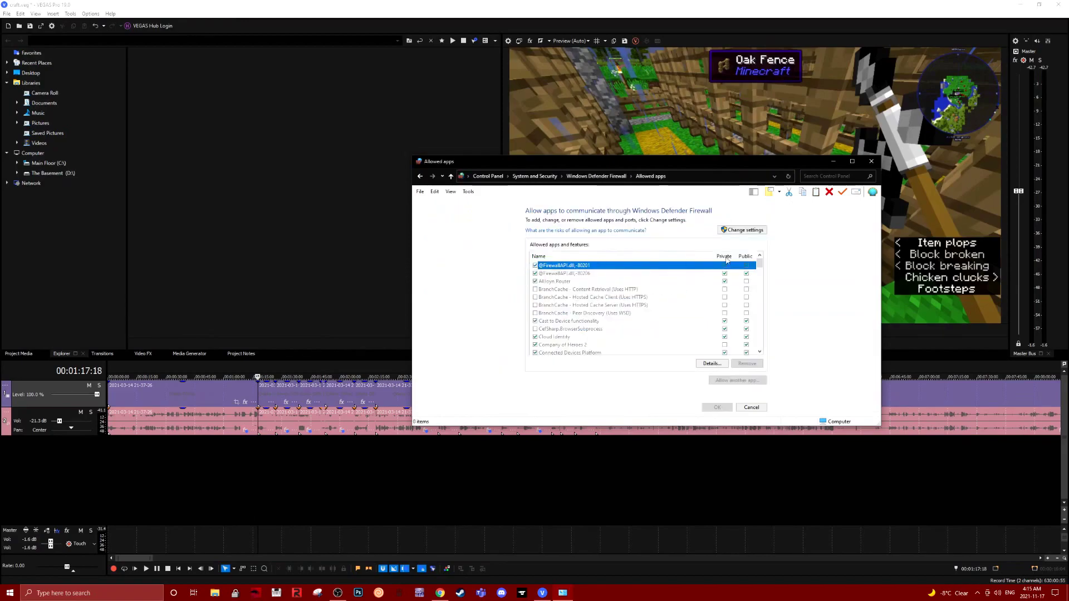
pyautogui.scroll(-15, 731, 351)
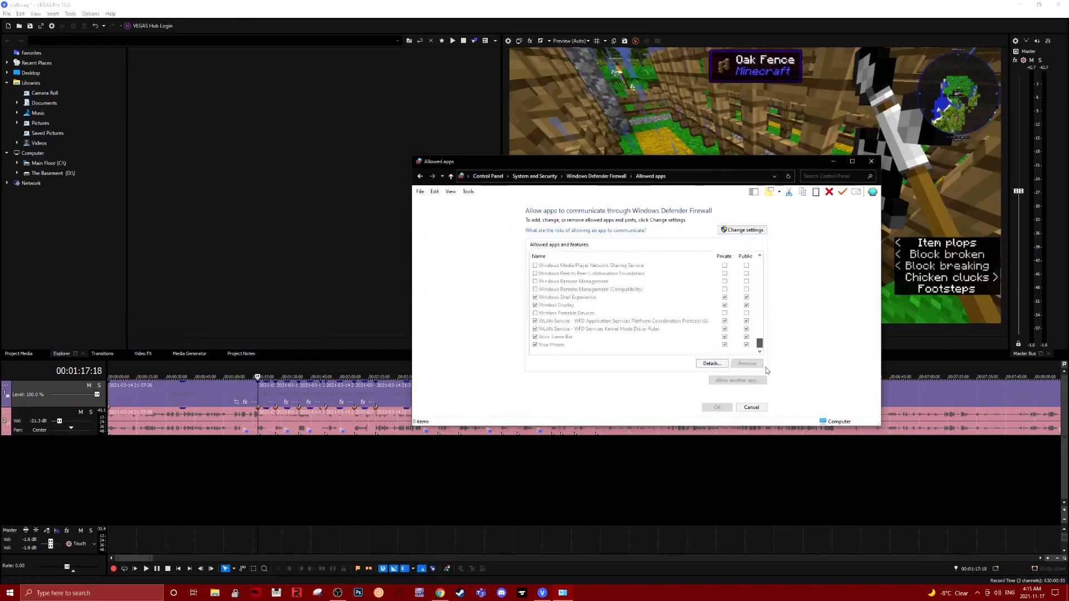
pyautogui.scroll(1, 563, 315)
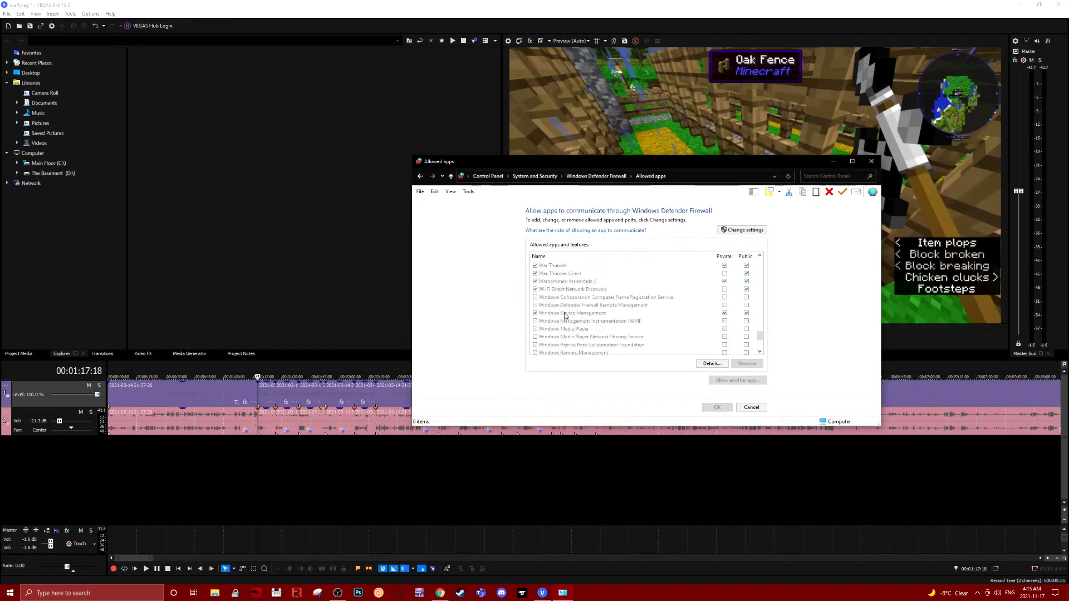
pyautogui.scroll(4, 565, 315)
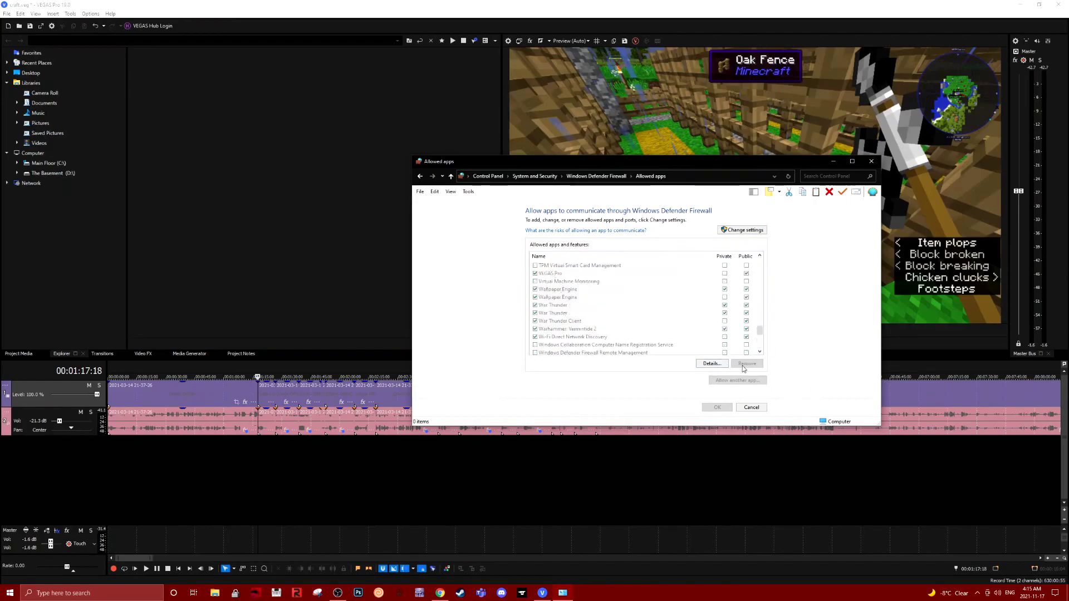
# Unlock the allowed-apps list for changes and select the VEGAS Pro entry
pyautogui.click(746, 230)
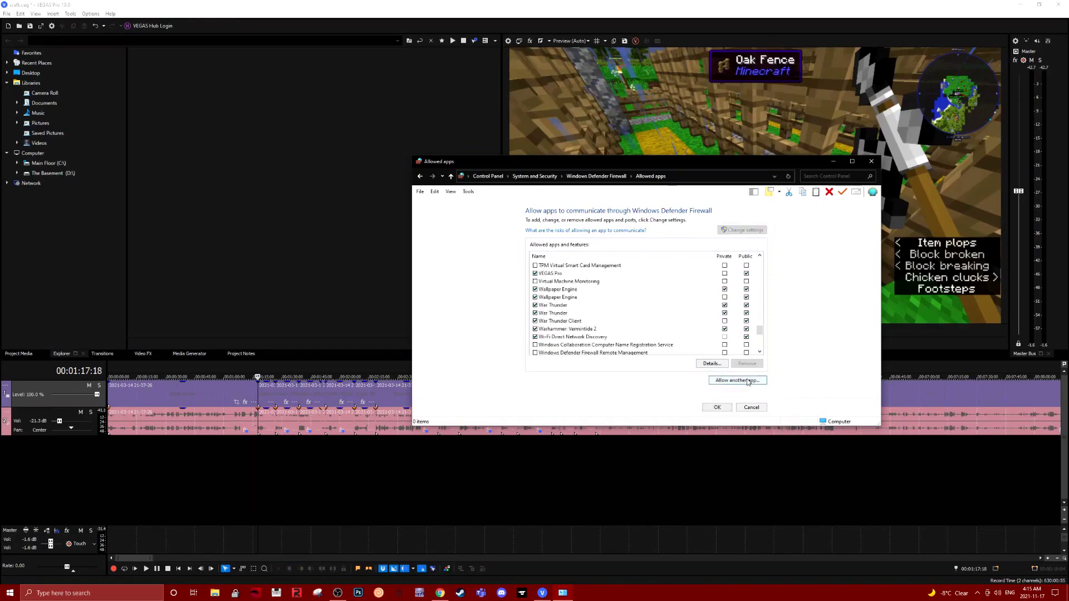
pyautogui.click(748, 381)
pyautogui.click(706, 337)
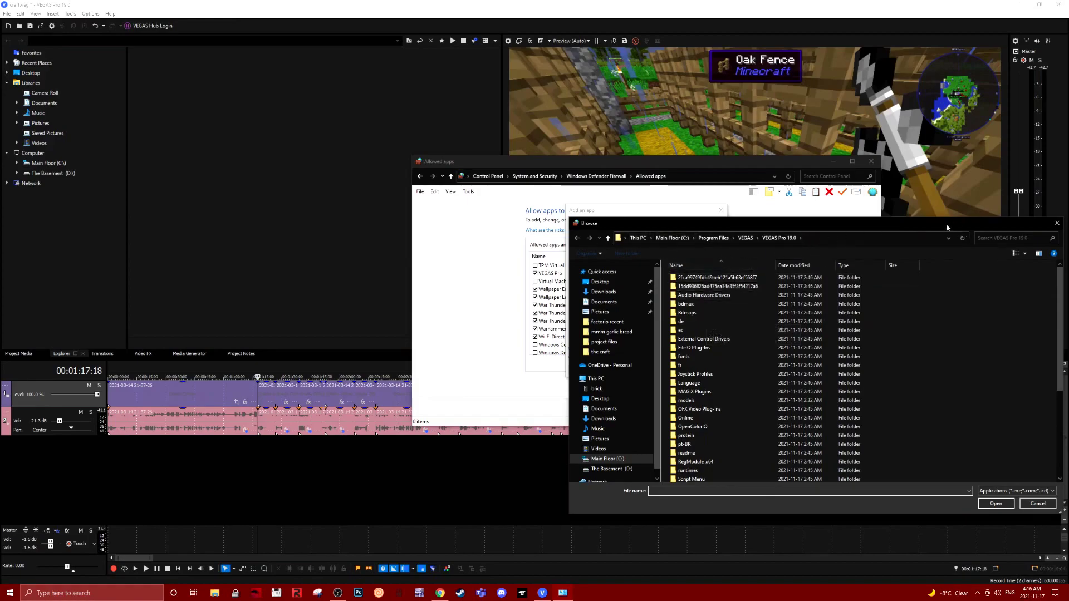
pyautogui.press('Escape')
pyautogui.press('Escape')
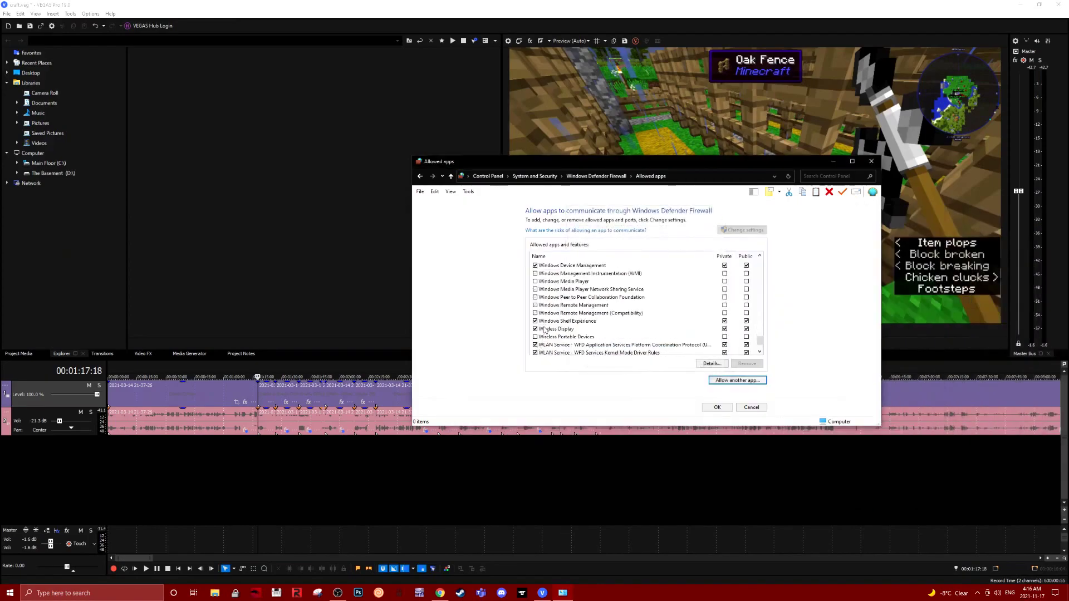
pyautogui.scroll(5, 544, 329)
pyautogui.click(536, 274)
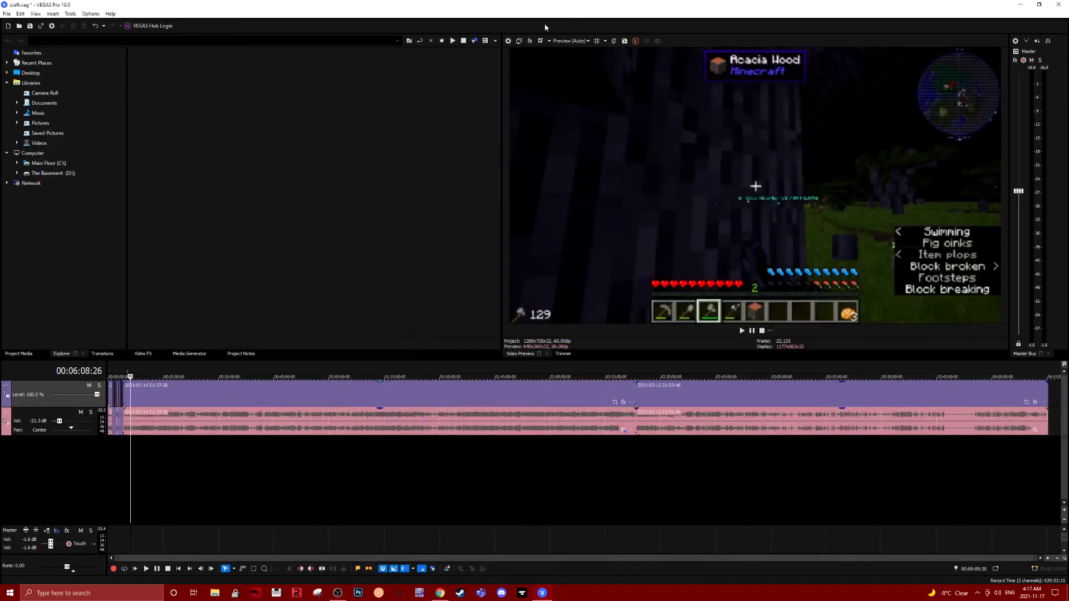
# Set the project properties to the Custom 1280x720, 60 fps template
pyautogui.click(508, 41)
pyautogui.click(577, 108)
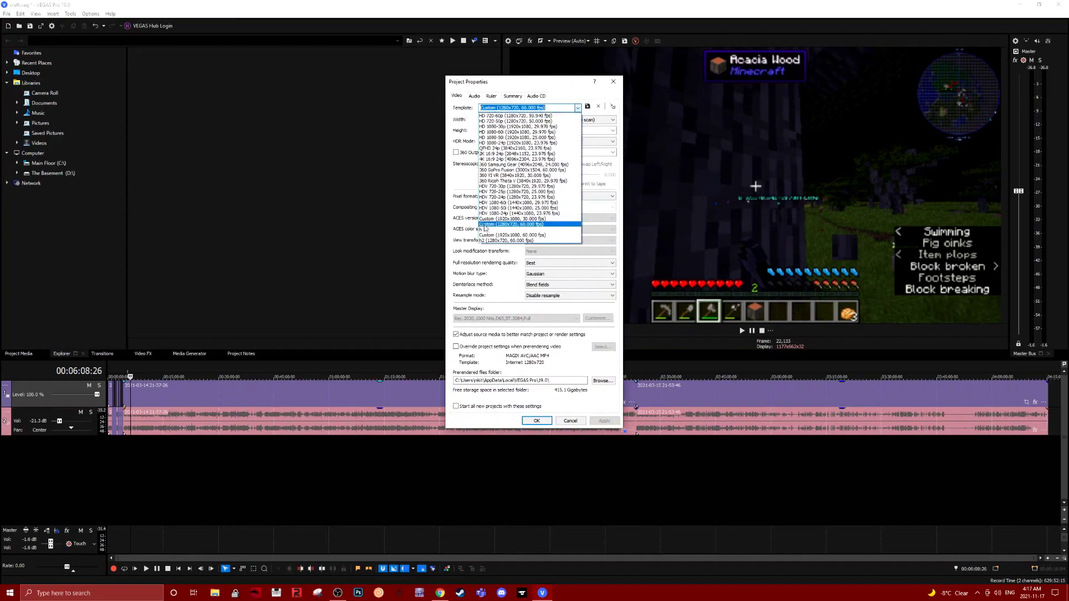
pyautogui.click(529, 237)
pyautogui.click(606, 420)
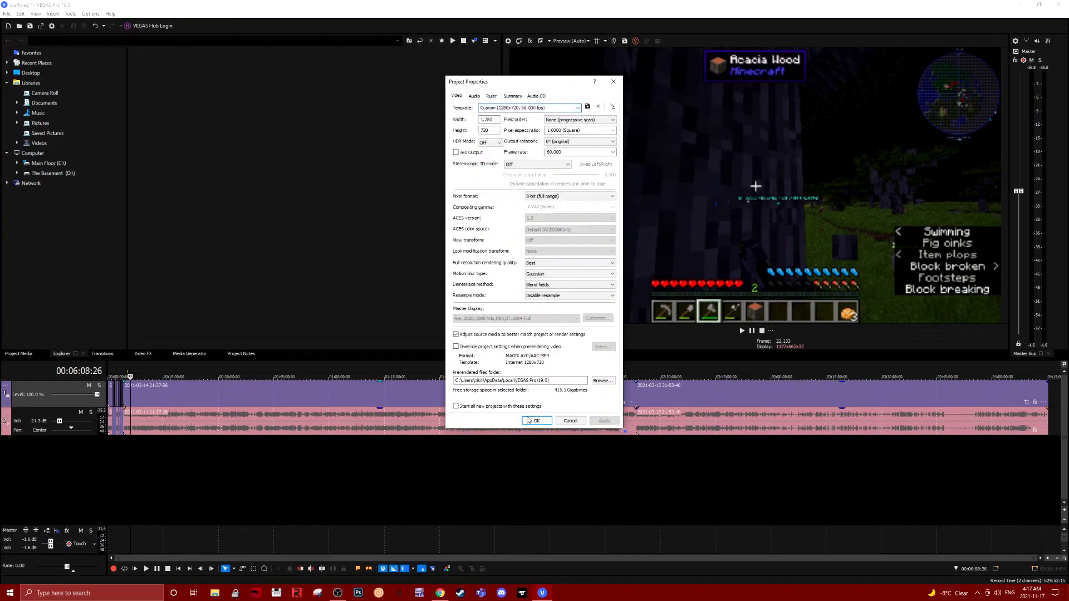